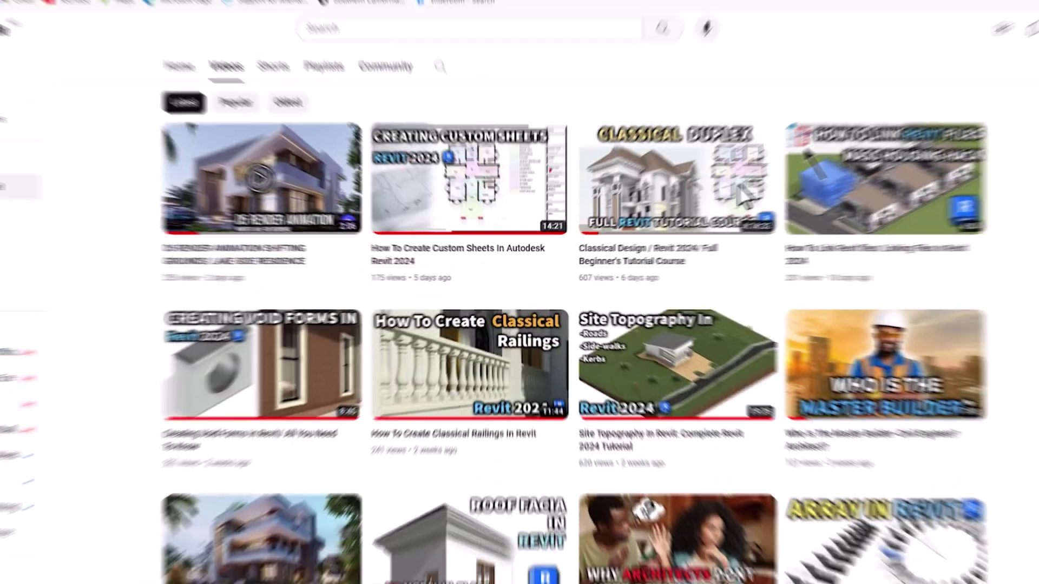
# - Select the warehouse roof and view the building straight-on from the Back
pyautogui.scroll(-10, 725, 204)
pyautogui.scroll(-12, 723, 205)
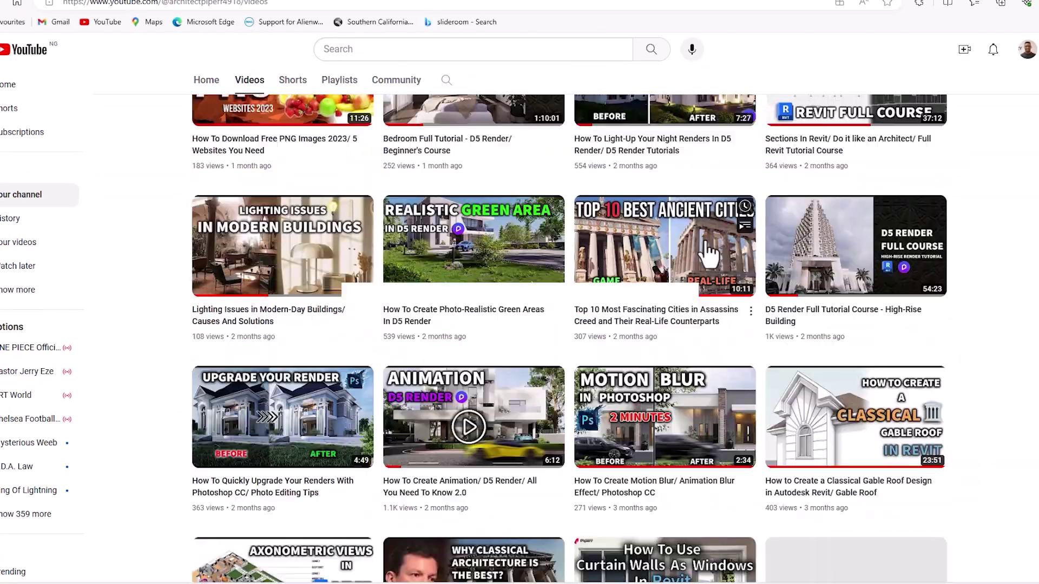
pyautogui.scroll(-15, 709, 254)
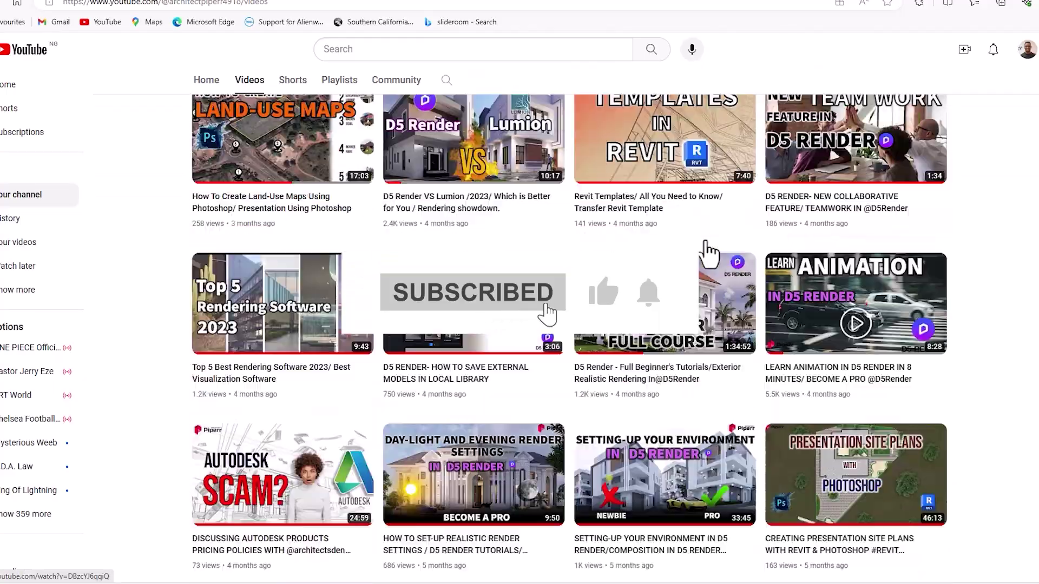
pyautogui.scroll(-10, 709, 254)
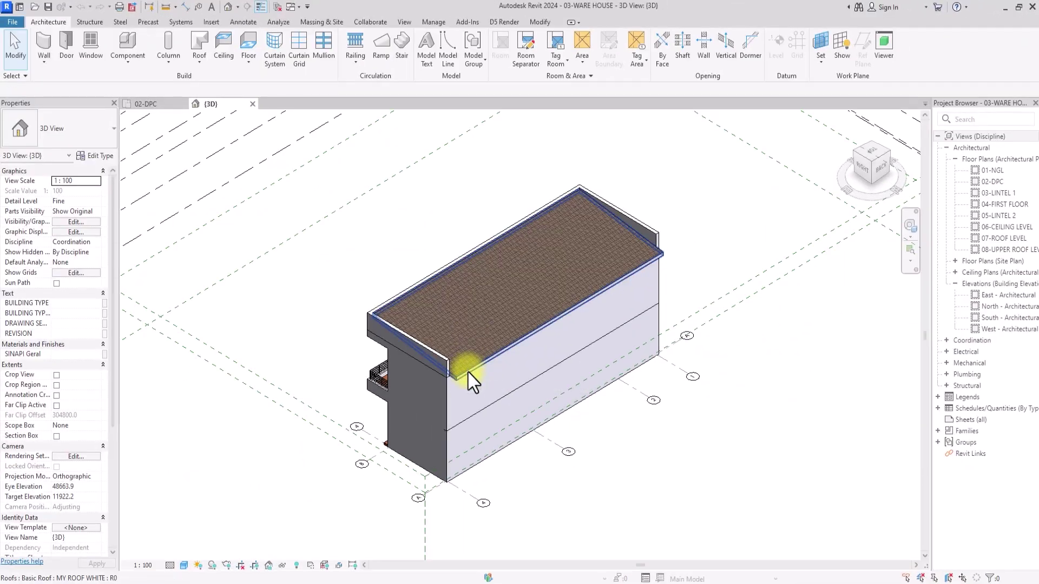
pyautogui.click(468, 373)
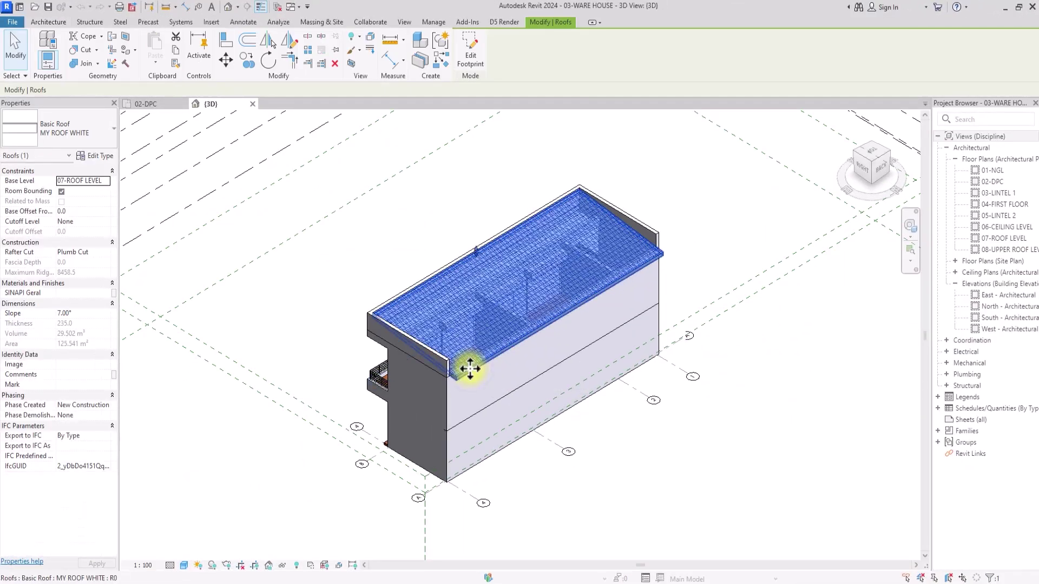
pyautogui.scroll(2, 471, 369)
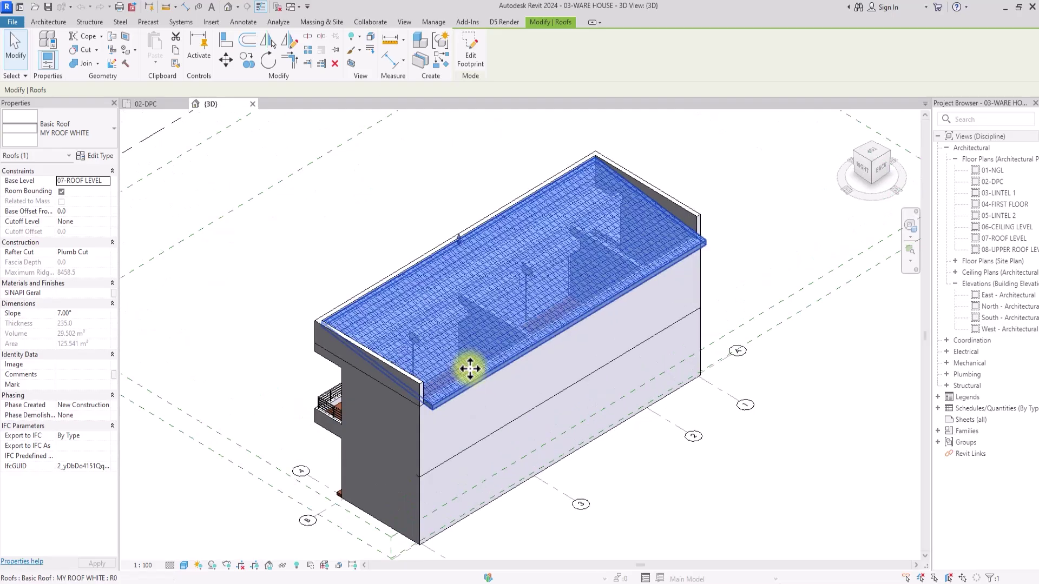
pyautogui.click(880, 173)
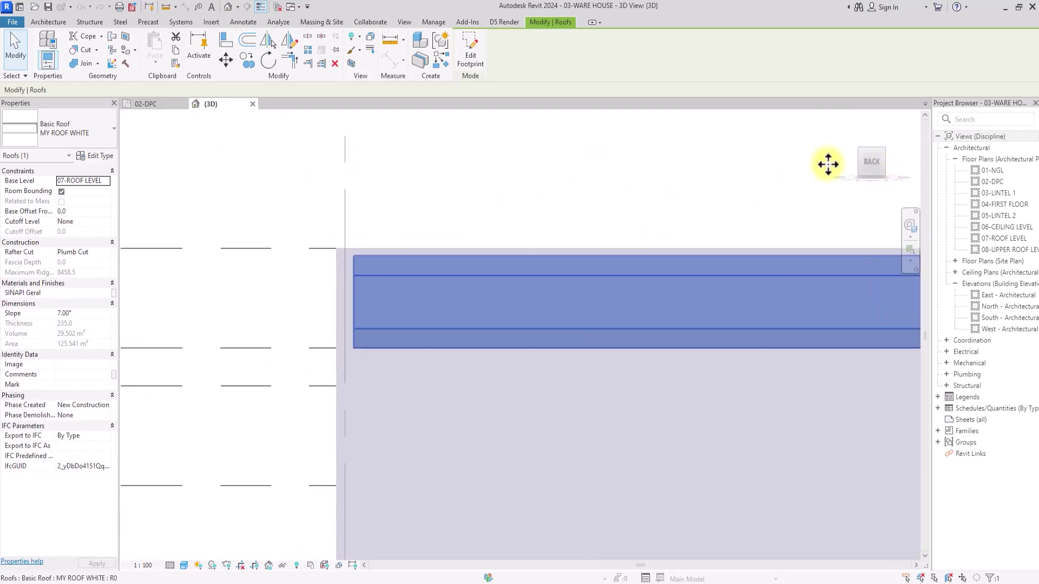
# - Copy the roof from its end corner to a spot just above the original
pyautogui.click(250, 66)
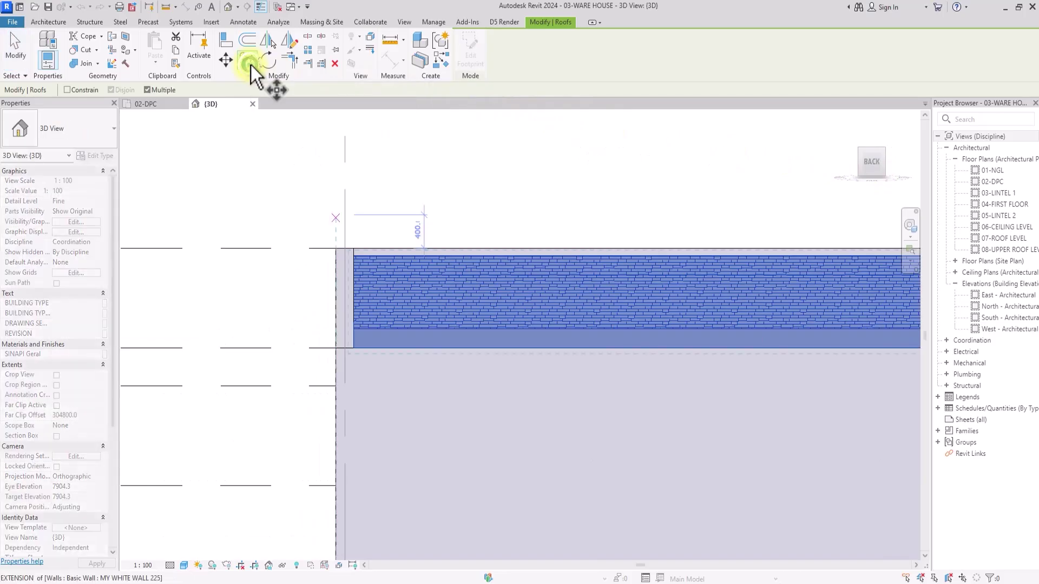
pyautogui.moveTo(271, 86); pyautogui.dragTo(439, 467, button='middle')
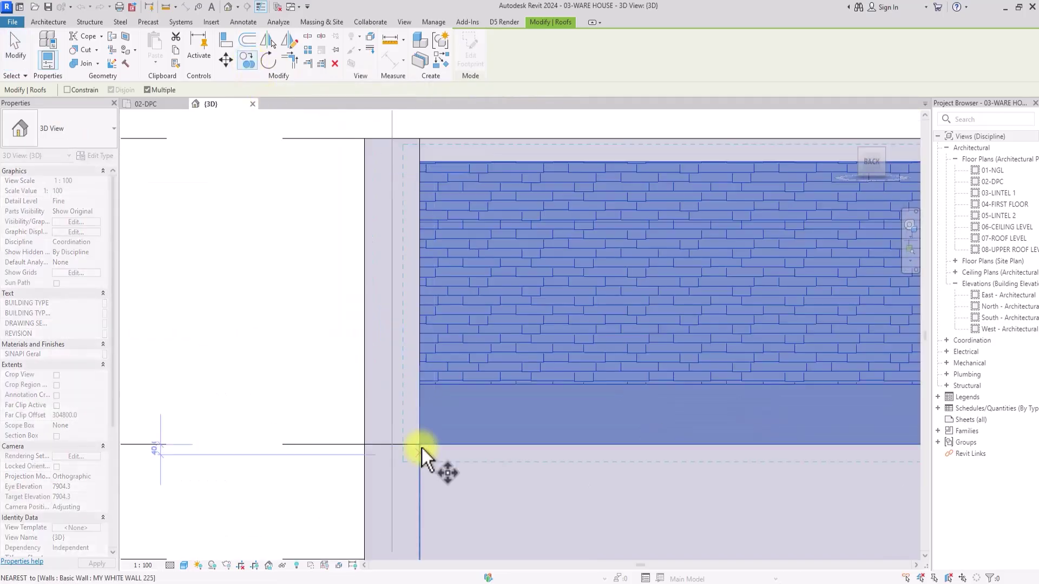
pyautogui.click(422, 447)
pyautogui.click(420, 378)
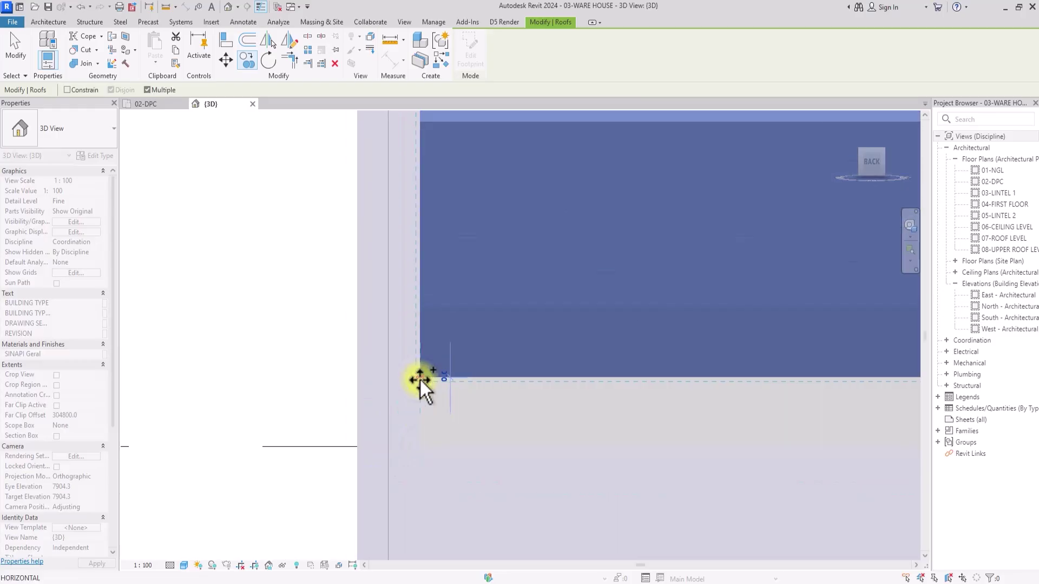
pyautogui.press('Escape')
pyautogui.press('Escape')
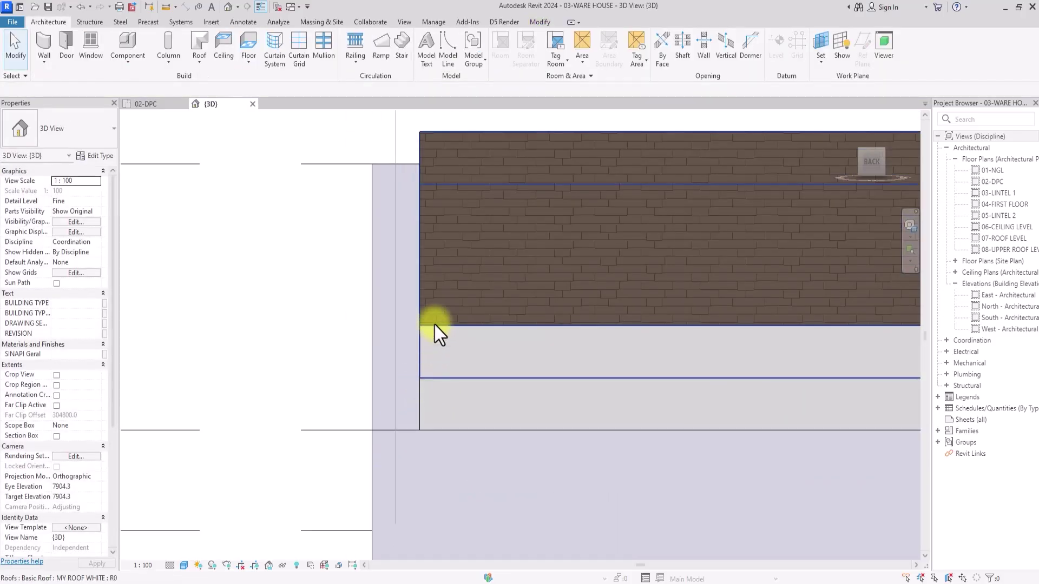
# - Move the copied brick roof into position, offset 271.8 from the roof level
pyautogui.click(453, 330)
pyautogui.click(226, 60)
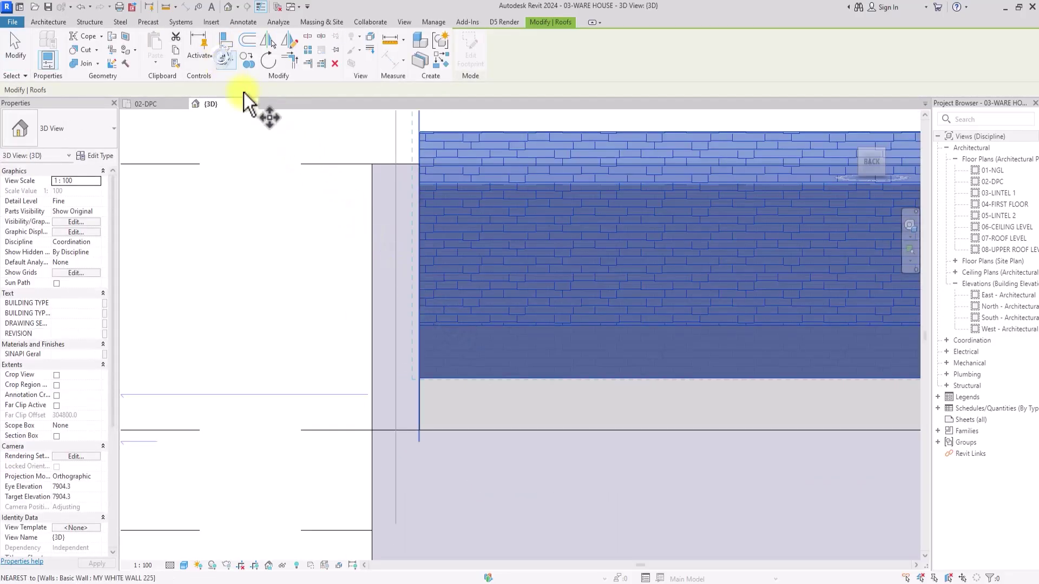
pyautogui.scroll(3, 422, 354)
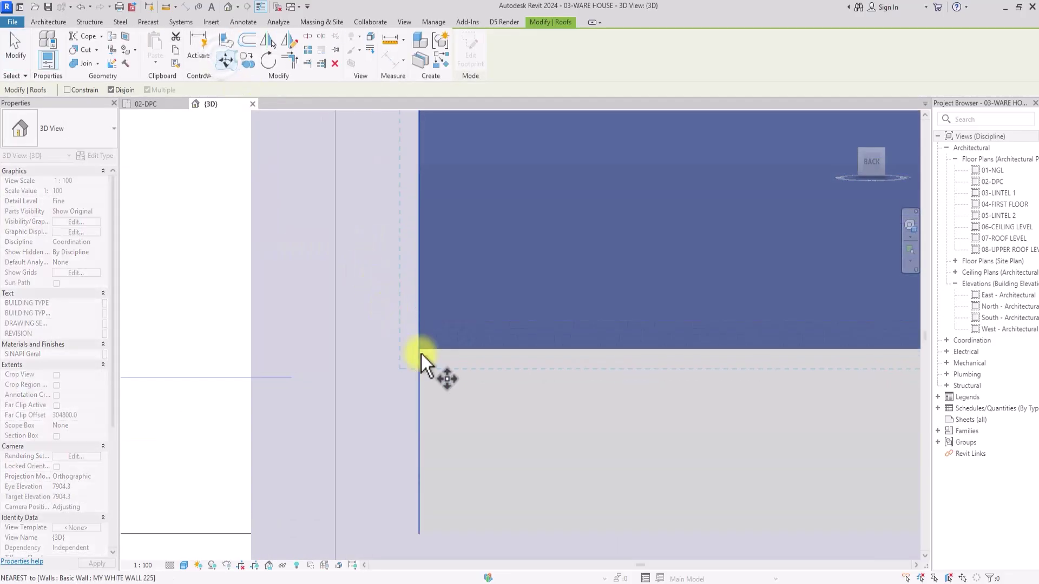
pyautogui.click(418, 322)
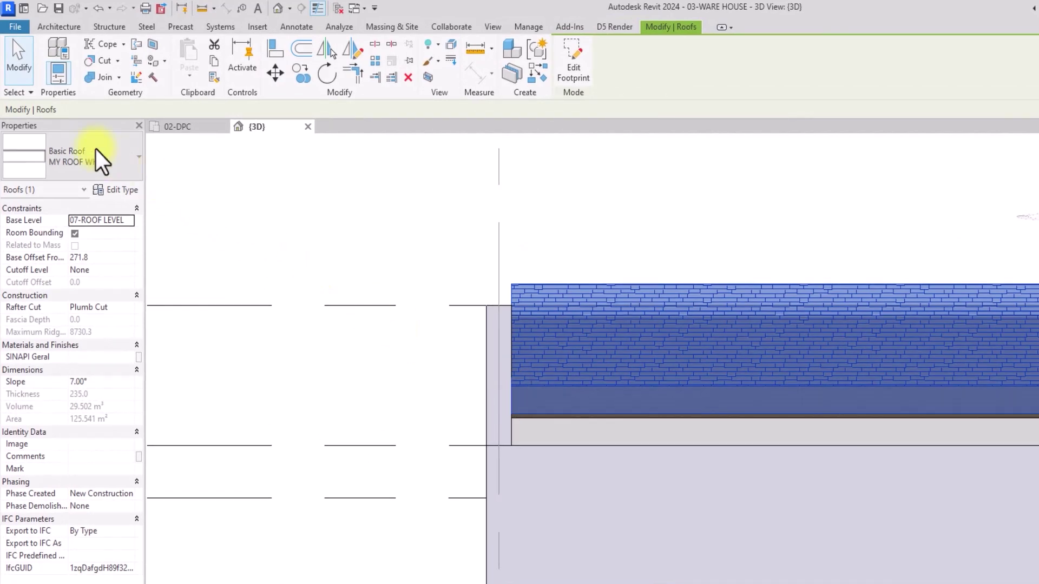
# - Change the copied roof's type to Sloped Glazing and orbit to an isometric view
pyautogui.click(96, 150)
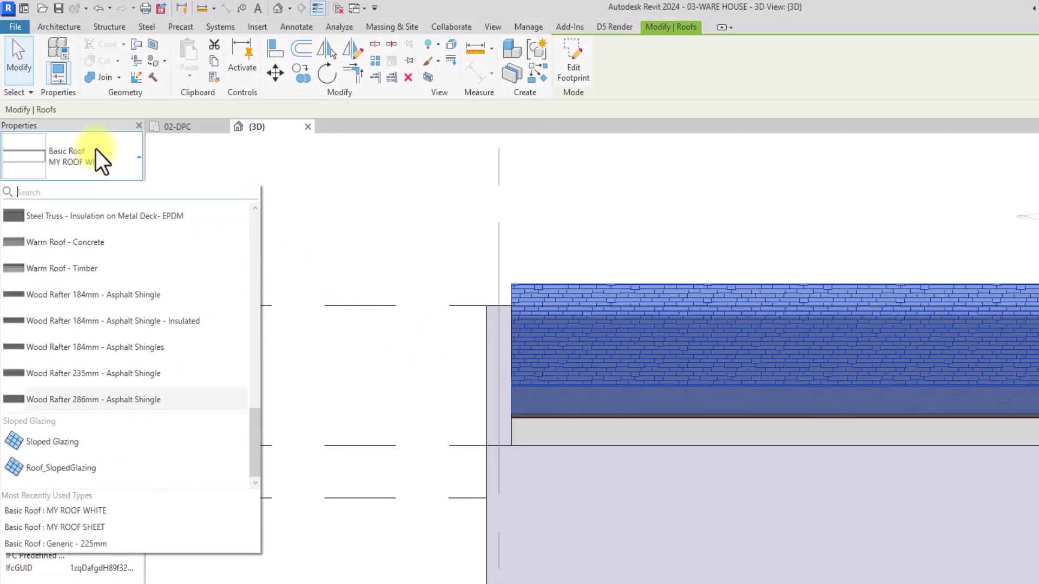
pyautogui.click(52, 442)
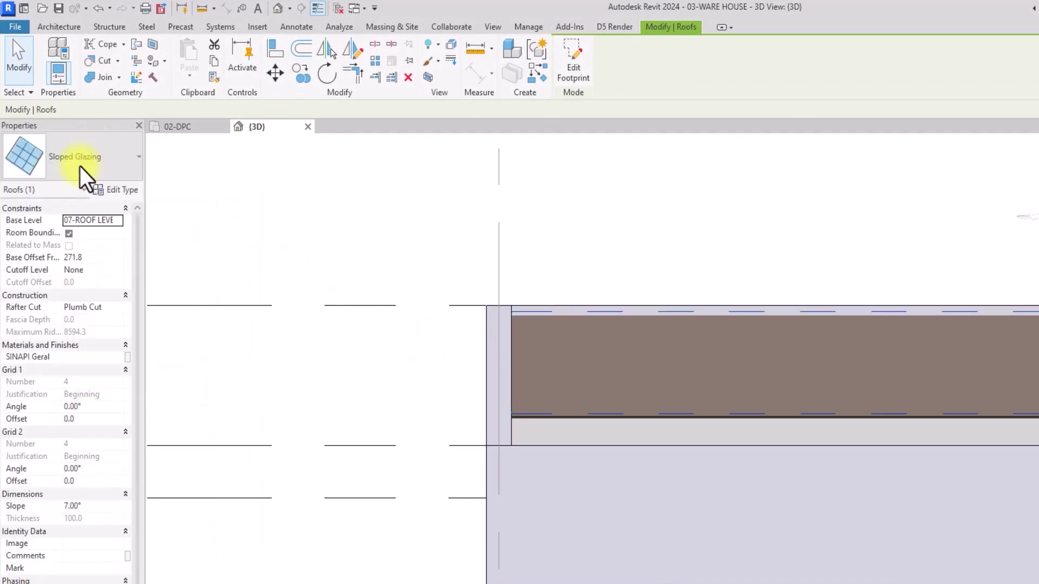
pyautogui.keyDown('shift'); pyautogui.moveTo(580, 160); pyautogui.dragTo(878, 204, button='middle'); pyautogui.keyUp('shift')
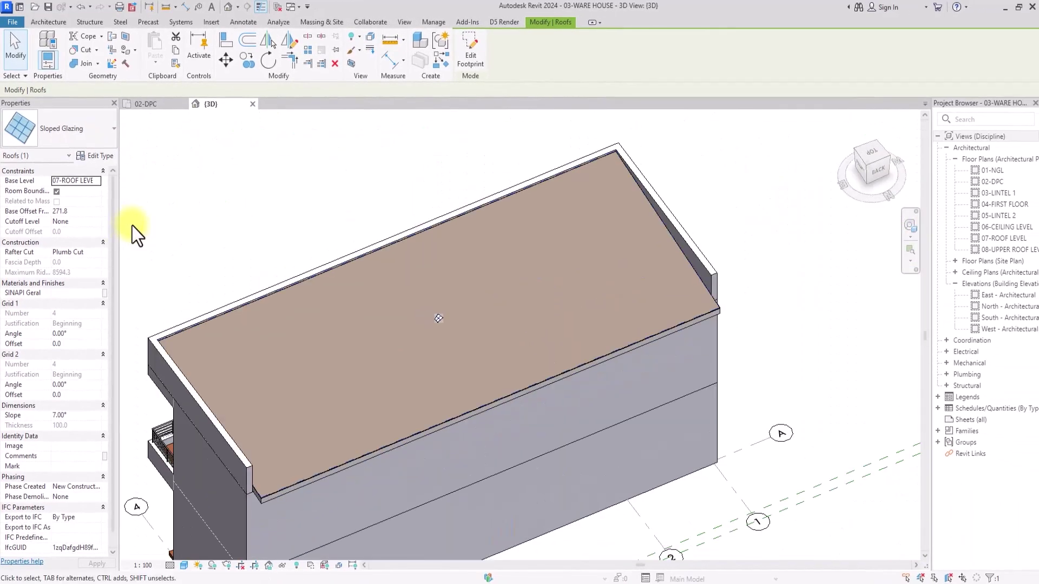
pyautogui.click(100, 157)
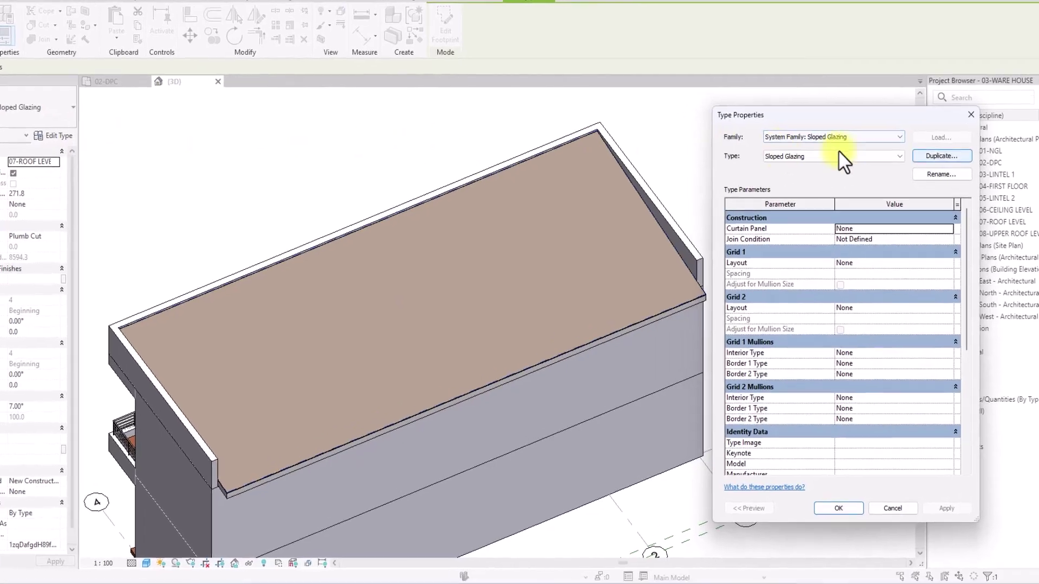
# - Duplicate the Sloped Glazing type under the name '01-CORROGATED ROOFING SHEET'
pyautogui.click(946, 174)
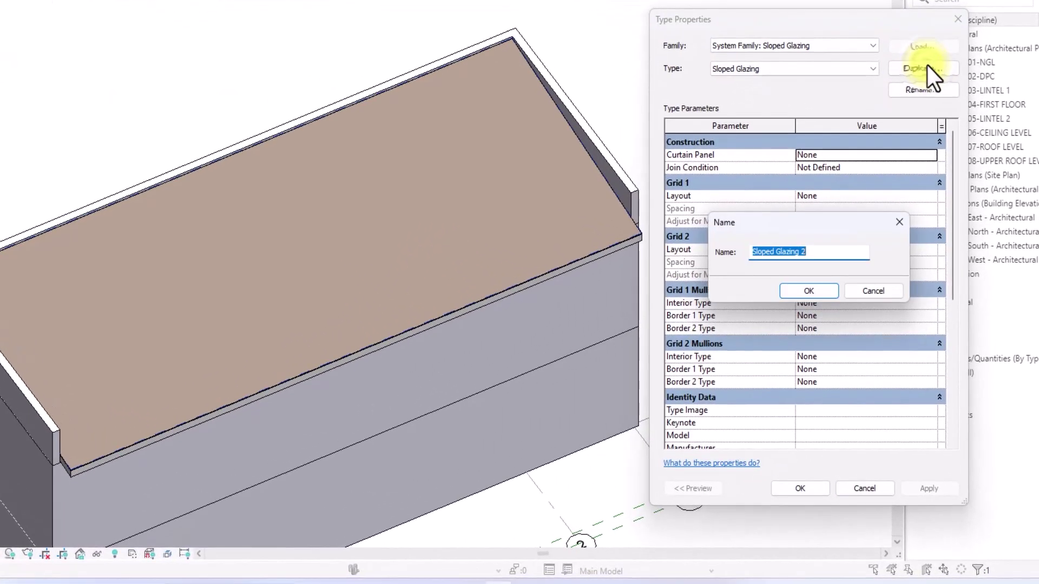
pyautogui.press('BackSpace')
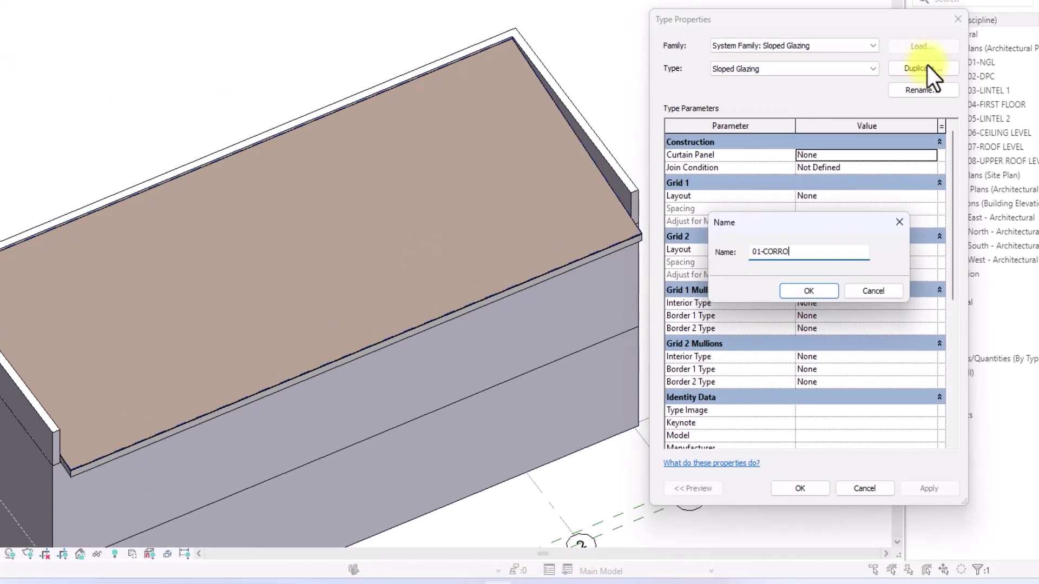
pyautogui.write('01-CORROGATED ROOFING SHEET')
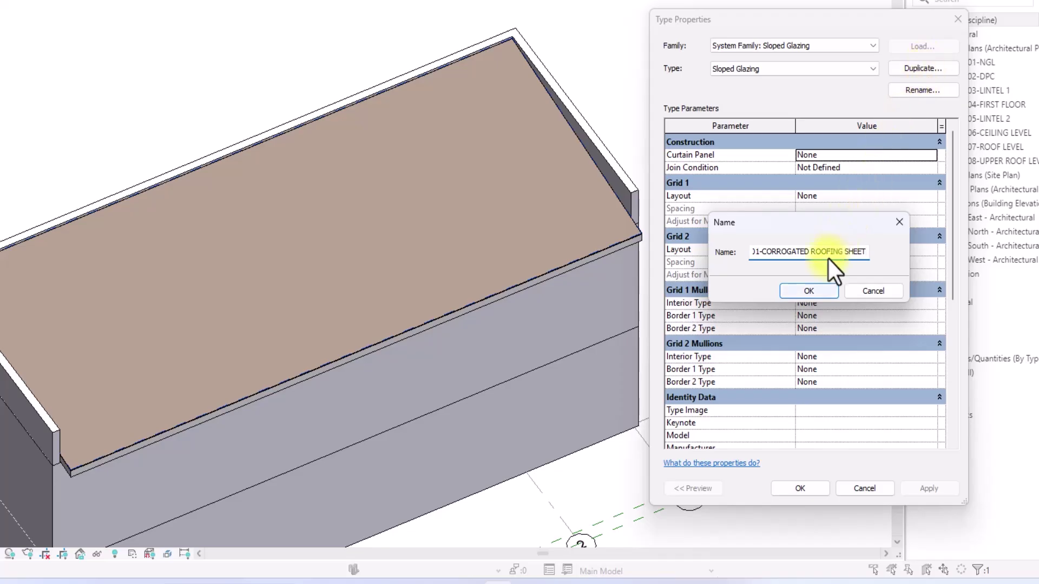
pyautogui.click(810, 292)
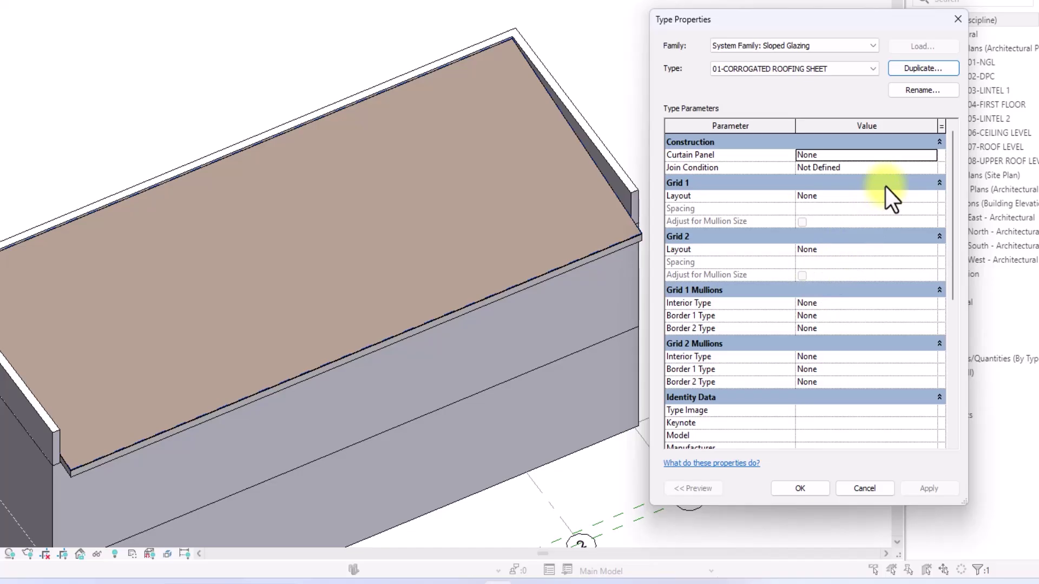
pyautogui.click(886, 185)
# - Set Grid 1 and Grid 2 to Fixed Distance, spacing 150 and 500, then apply
pyautogui.click(888, 183)
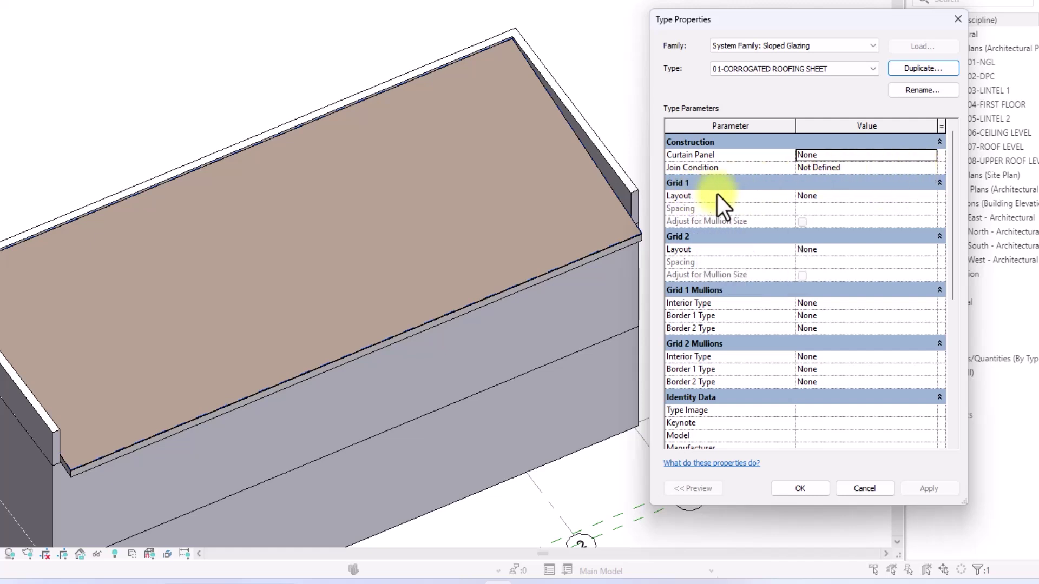
pyautogui.click(929, 198)
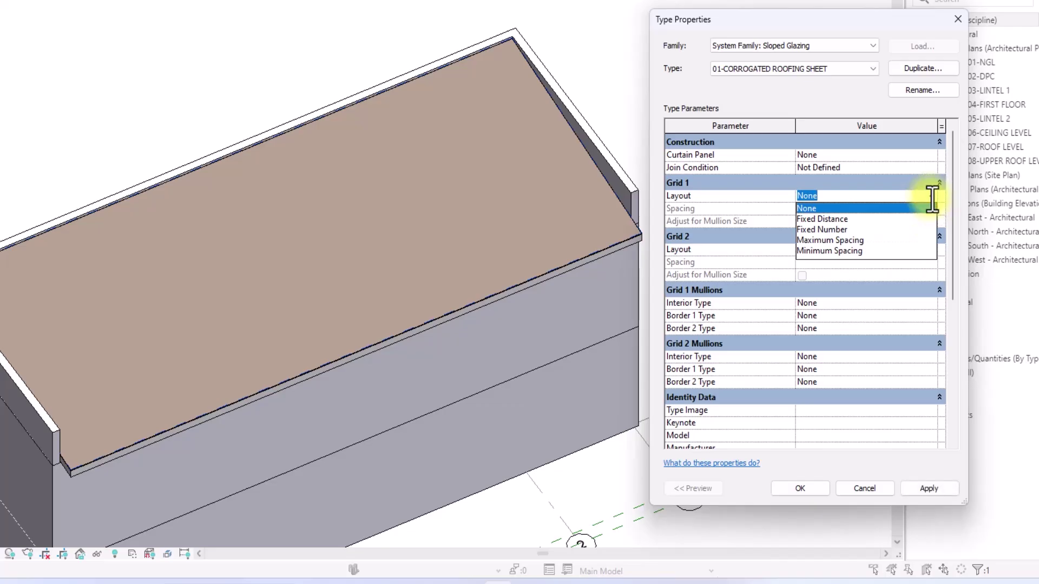
pyautogui.click(827, 218)
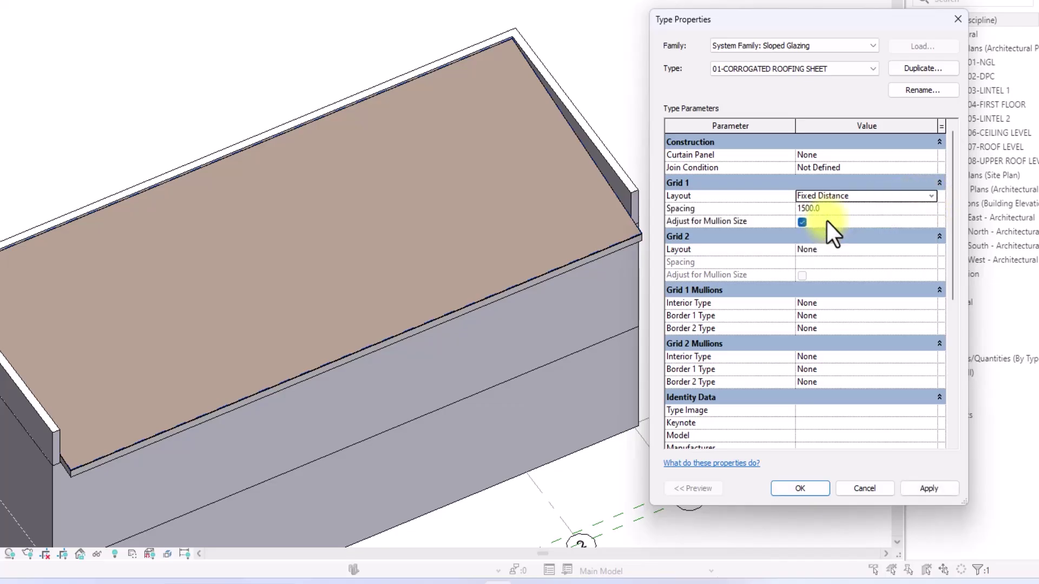
pyautogui.click(836, 212)
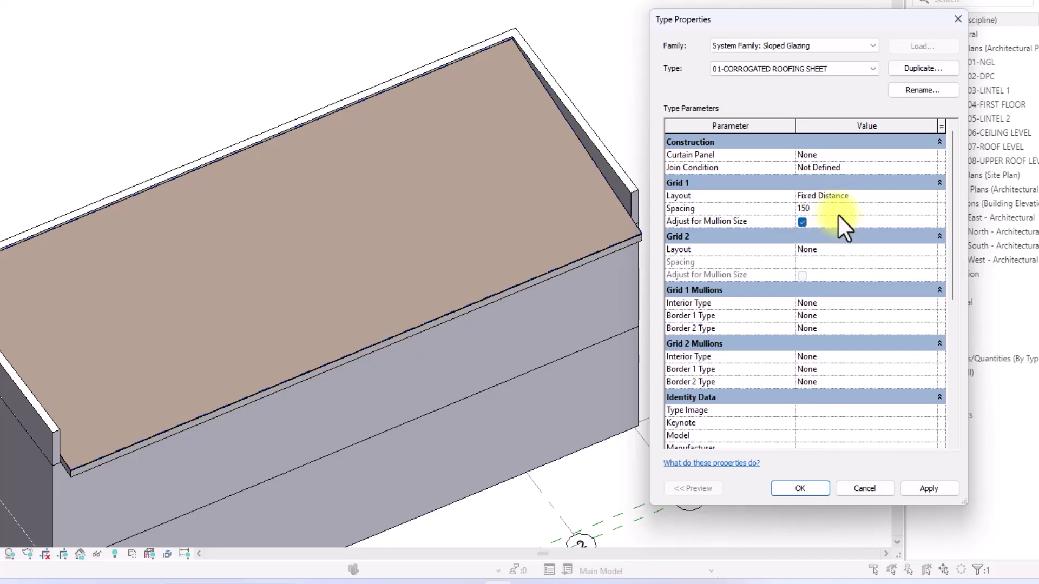
pyautogui.click(930, 252)
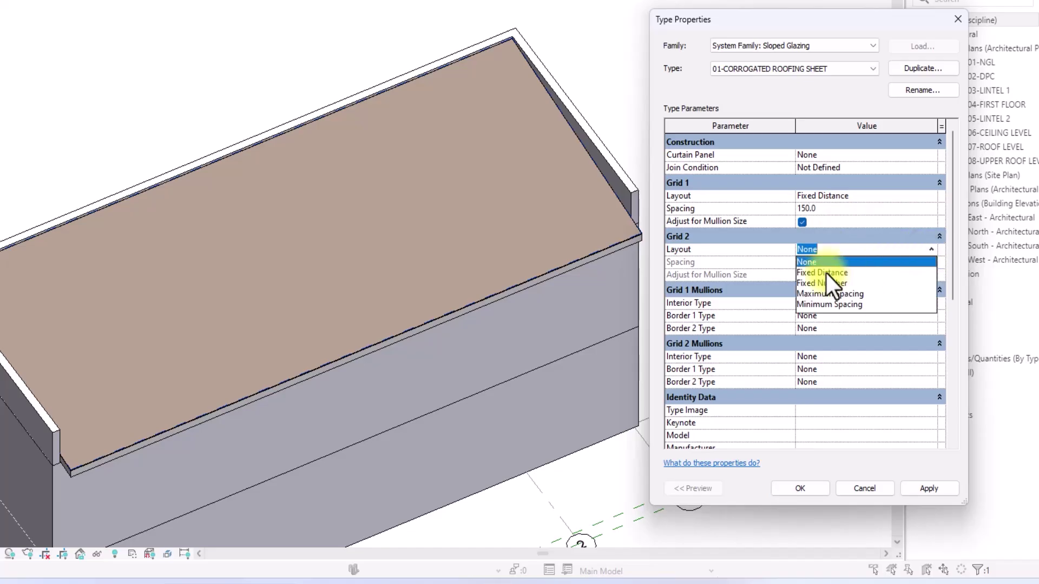
pyautogui.click(825, 273)
pyautogui.click(837, 263)
pyautogui.write('500')
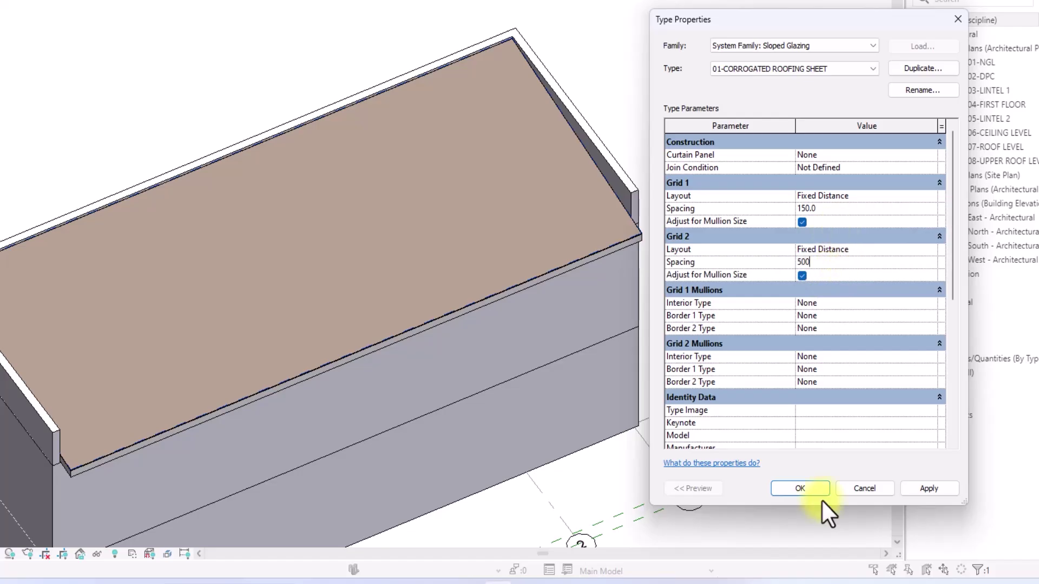
pyautogui.click(925, 491)
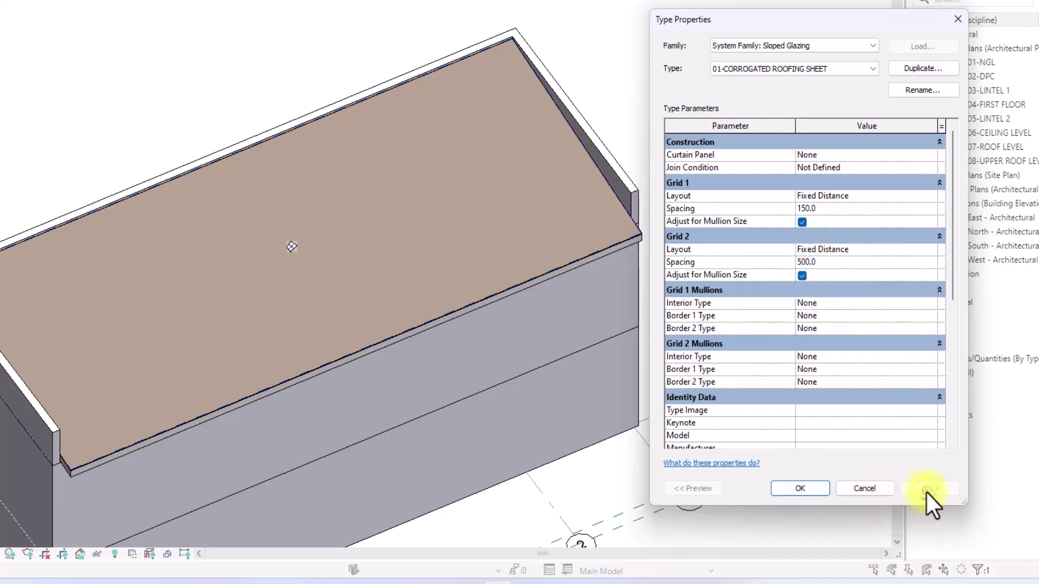
pyautogui.click(801, 489)
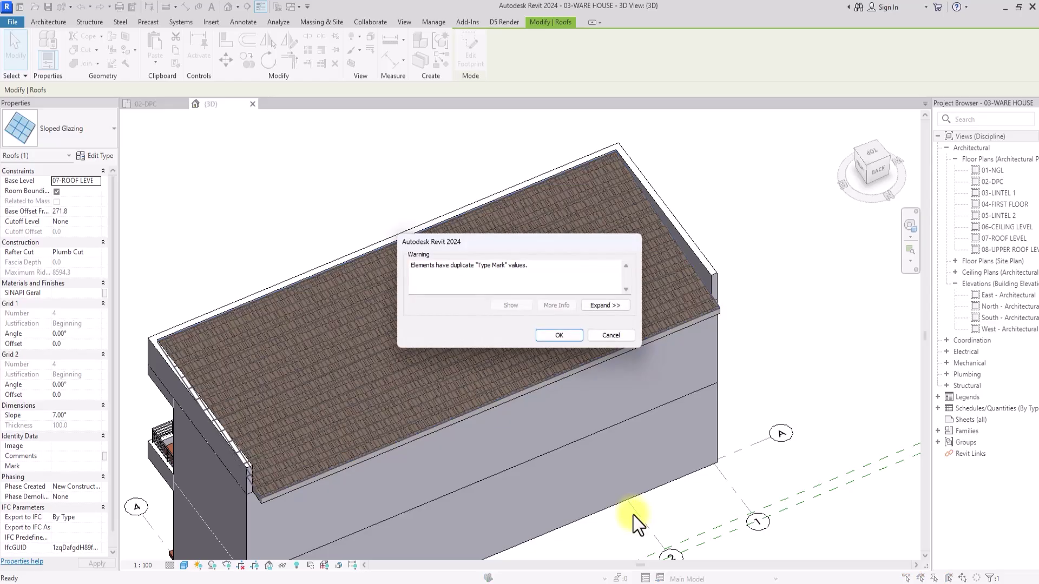
# - Dismiss the duplicate Type Mark warning, zoom on the roof, and open the File menu
pyautogui.click(570, 336)
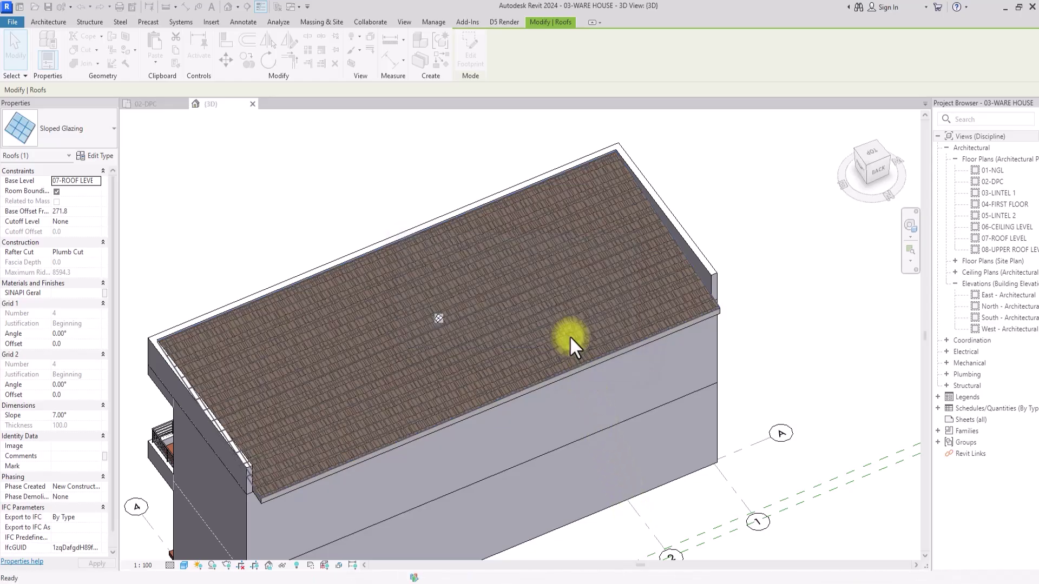
pyautogui.scroll(5, 570, 336)
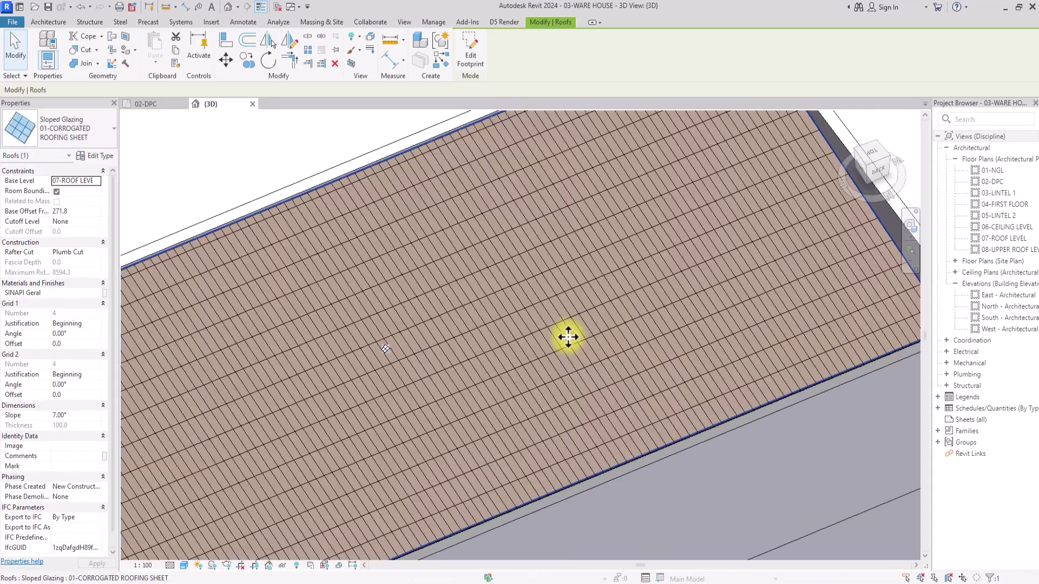
pyautogui.scroll(-5, 539, 337)
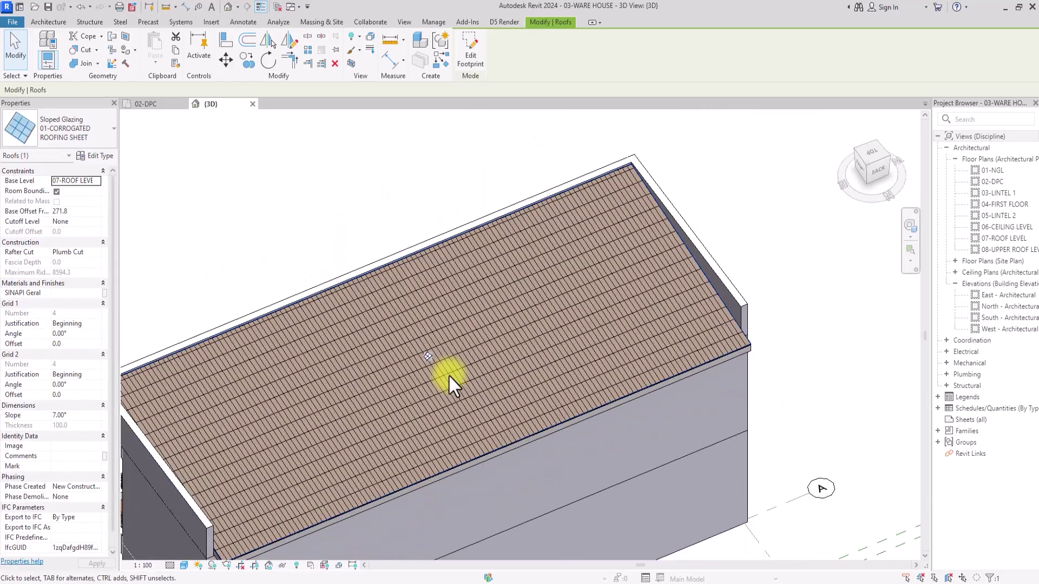
pyautogui.click(18, 24)
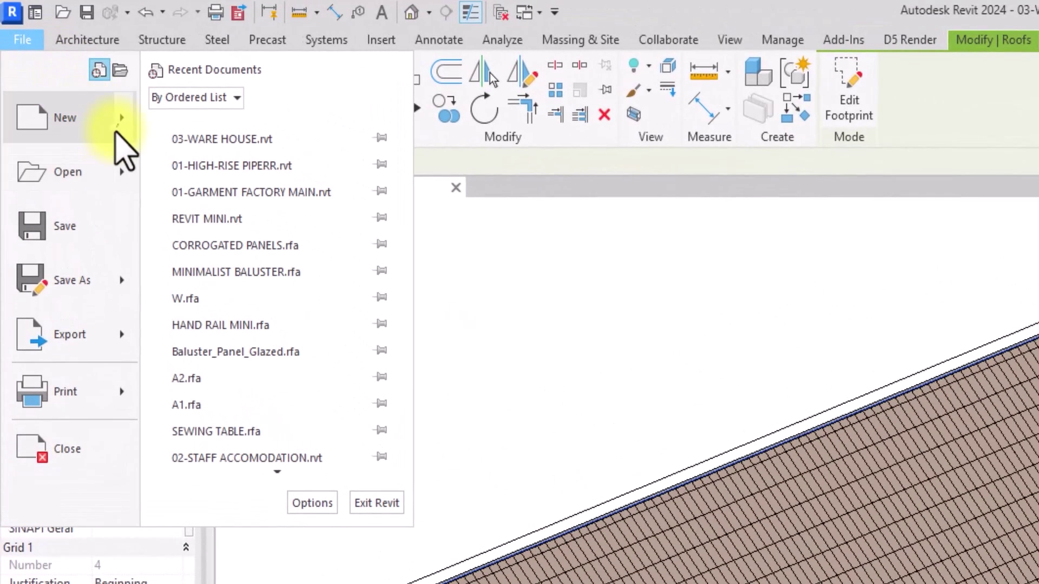
# - Create a new family from the English Metric Curtain Wall Panel.rft template
pyautogui.moveTo(116, 132)
pyautogui.click(270, 191)
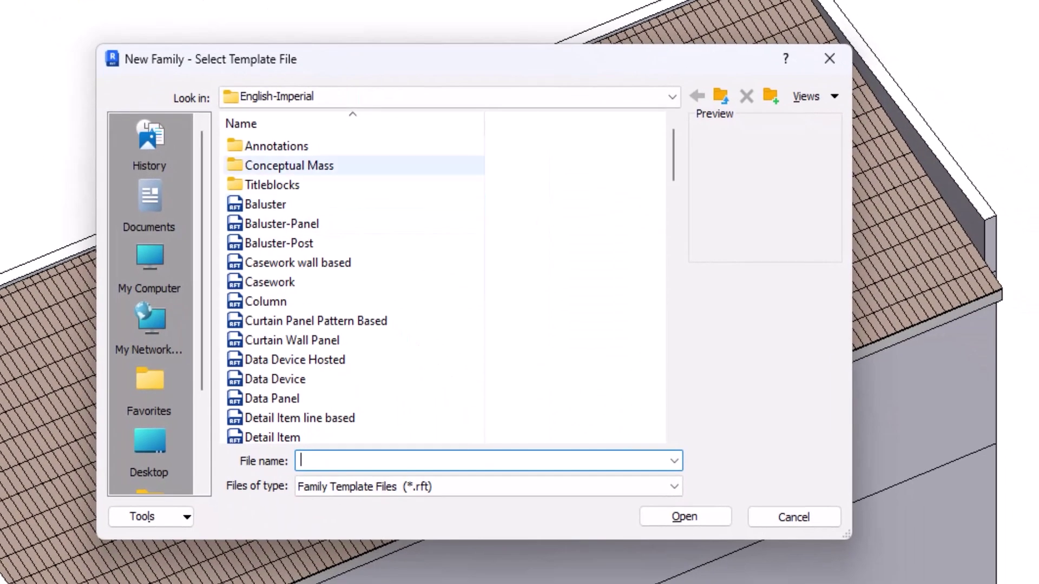
pyautogui.click(776, 146)
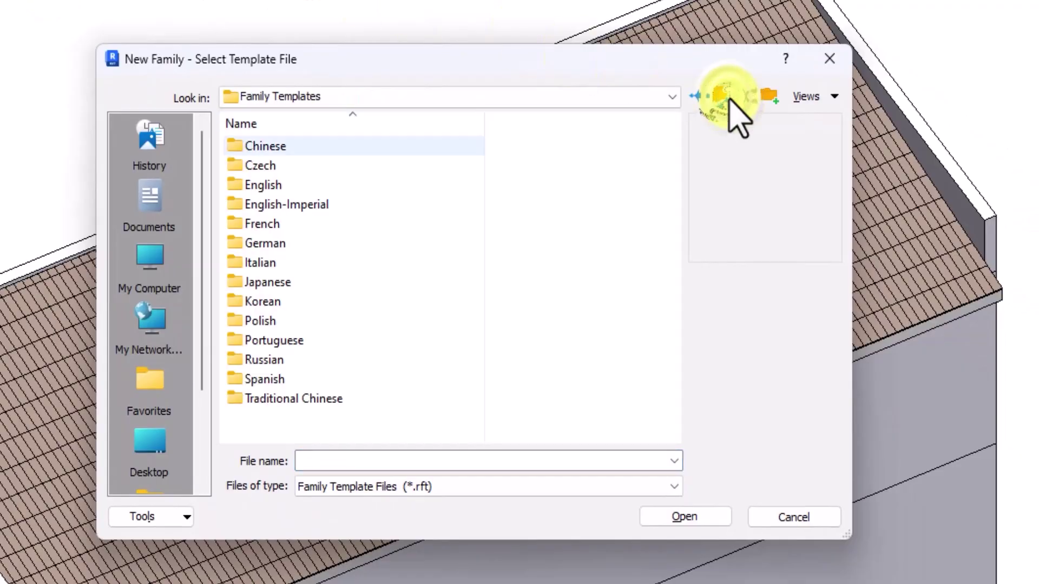
pyautogui.doubleClick(290, 186)
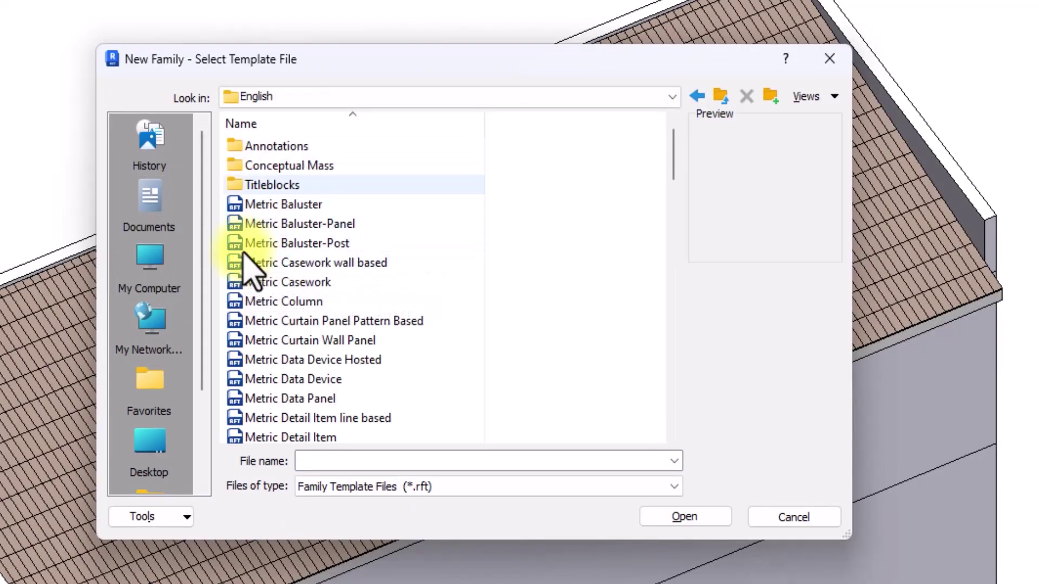
pyautogui.click(292, 341)
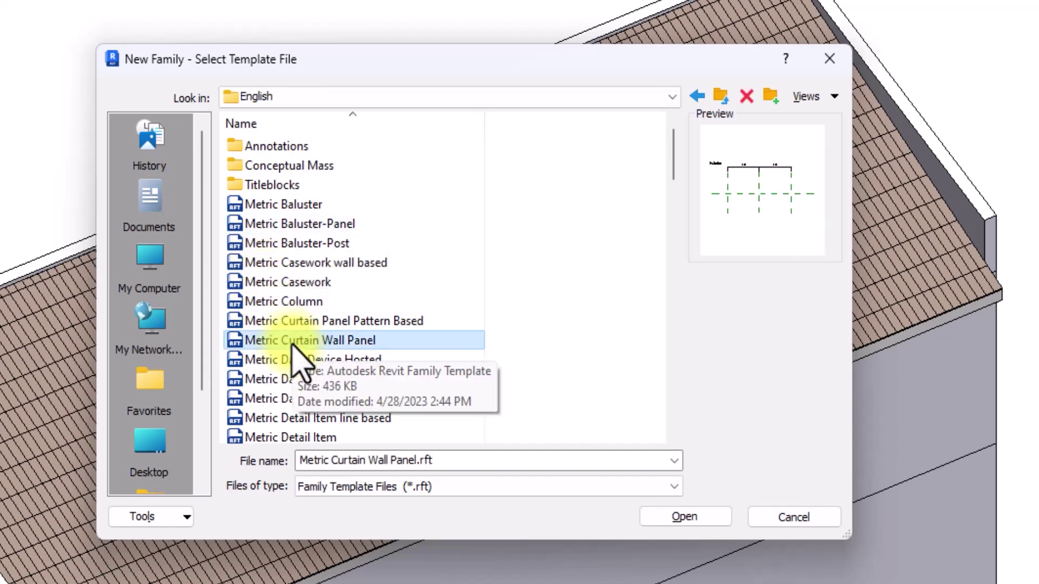
pyautogui.click(697, 519)
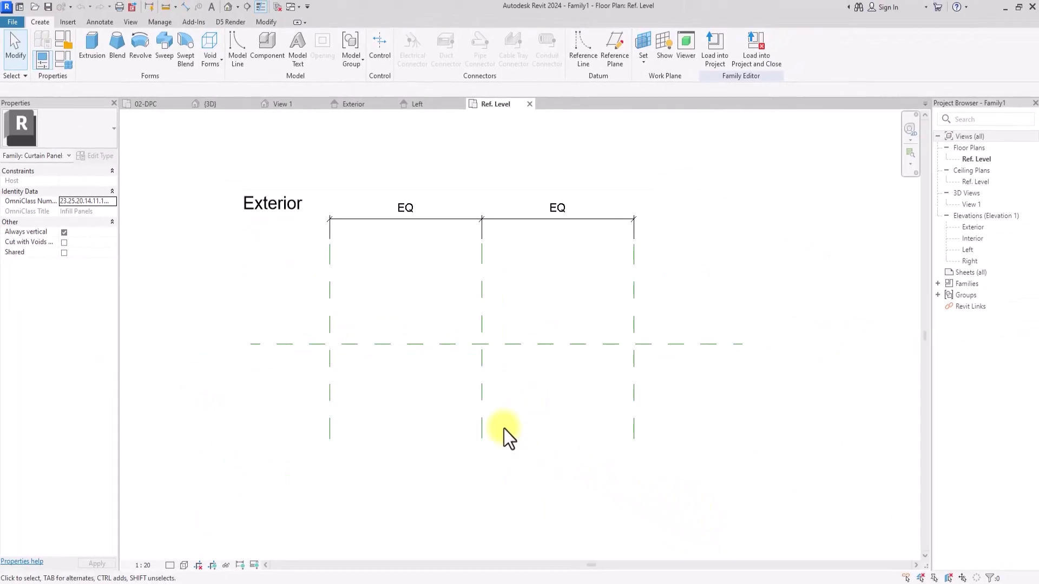
# - Change the Left reference plane's distance from the centre from 1500 to 75
pyautogui.click(328, 331)
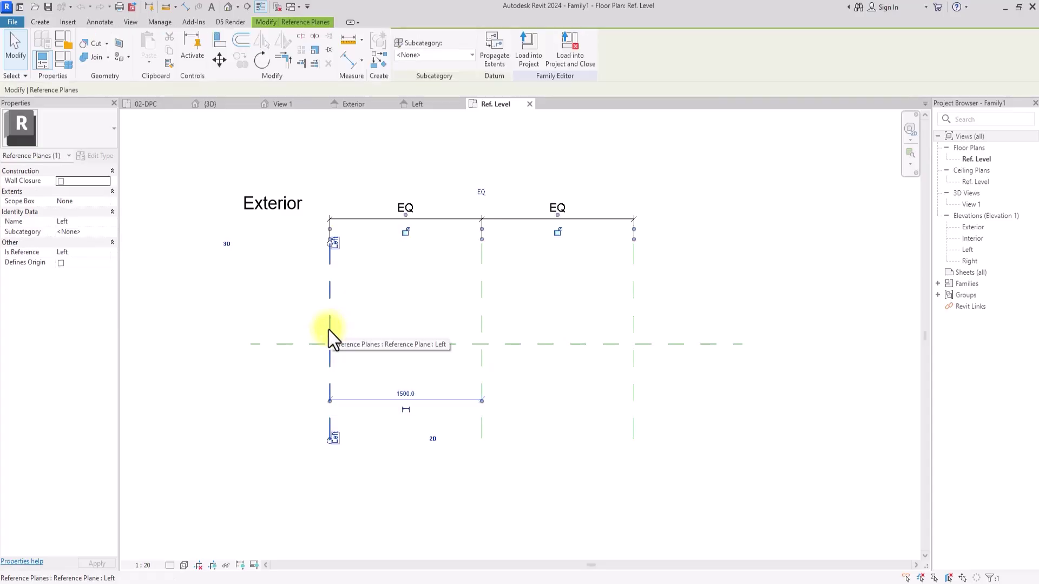
pyautogui.scroll(2, 406, 400)
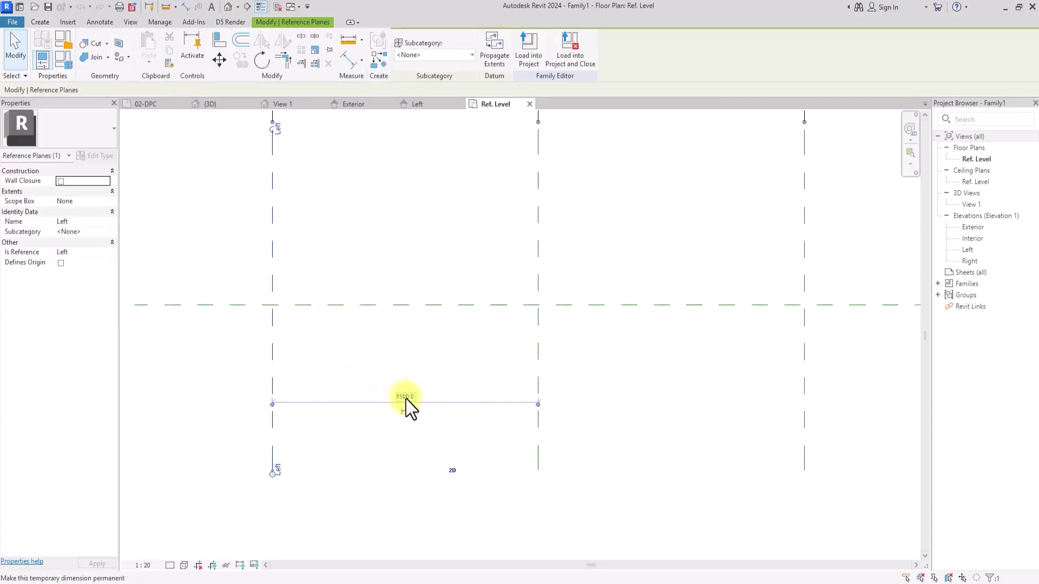
pyautogui.scroll(-1, 406, 399)
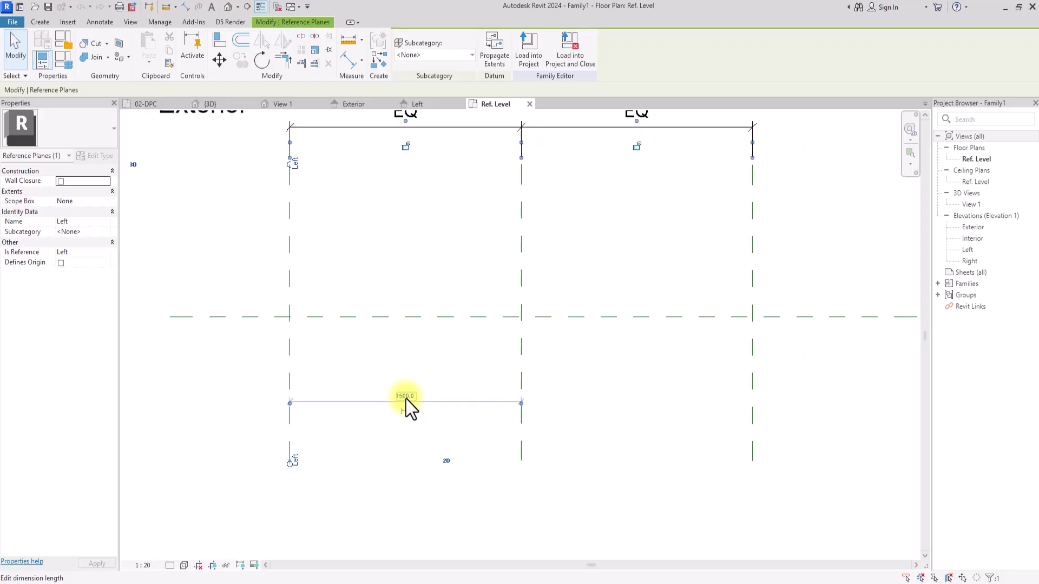
pyautogui.click(406, 400)
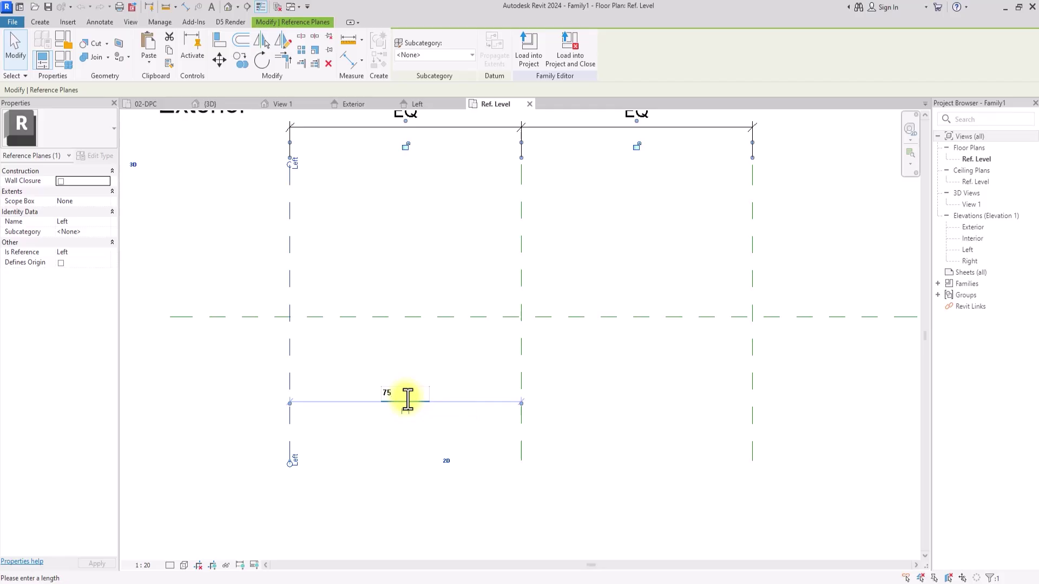
pyautogui.press('Return')
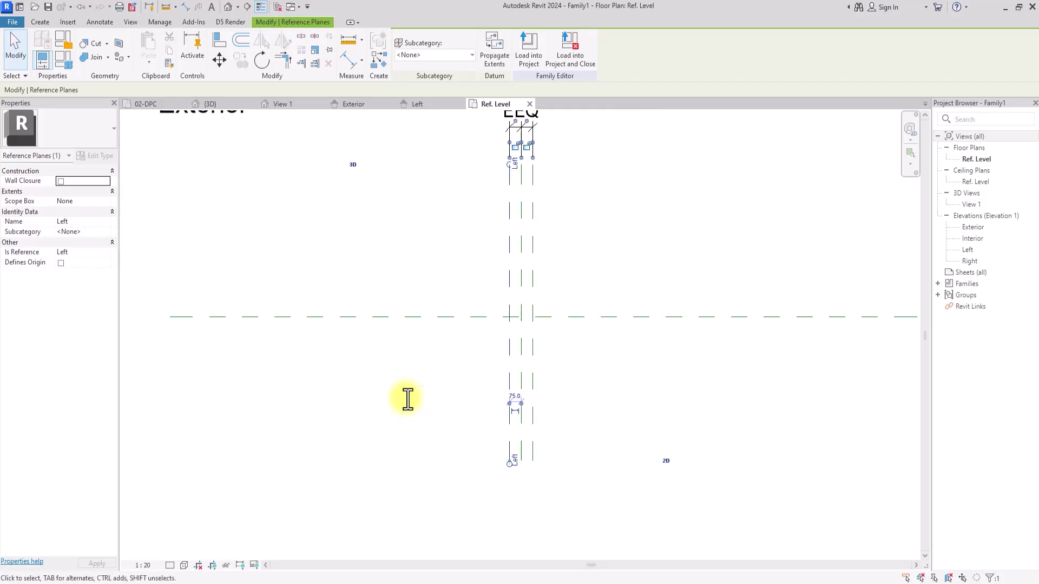
pyautogui.click(579, 403)
pyautogui.scroll(3, 579, 403)
pyautogui.scroll(2, 578, 403)
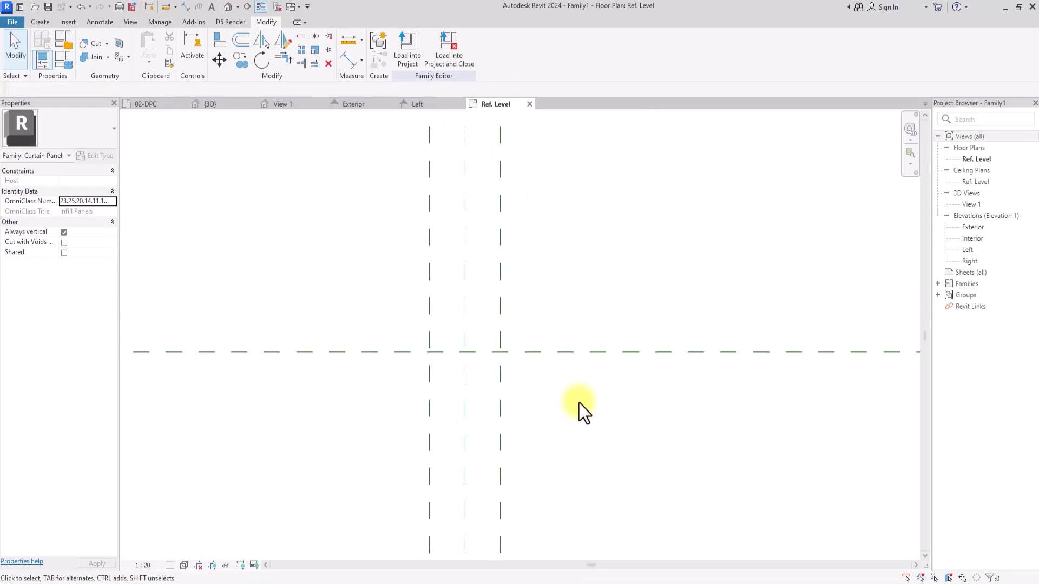
pyautogui.scroll(1, 581, 405)
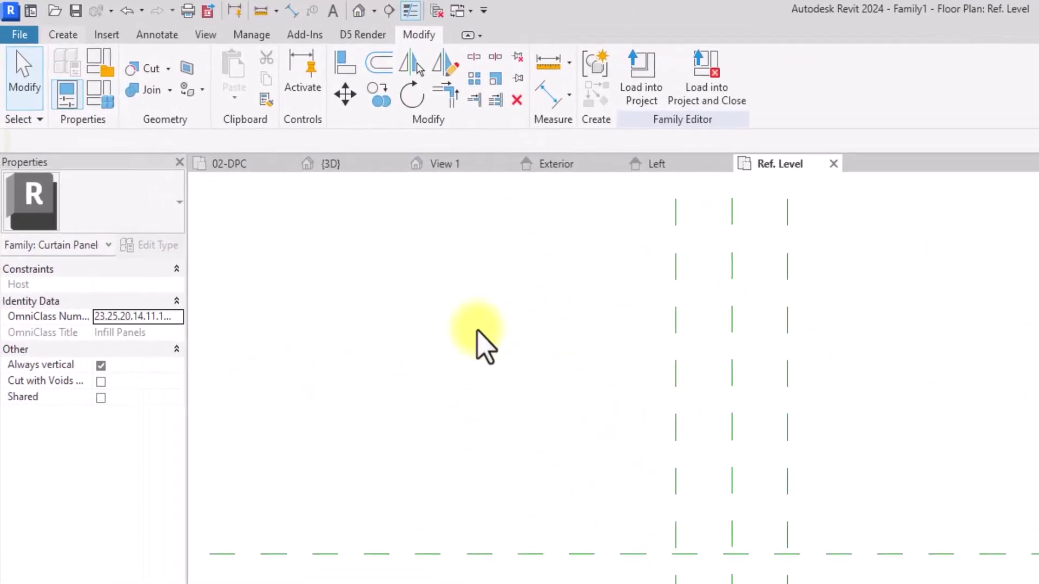
pyautogui.click(63, 35)
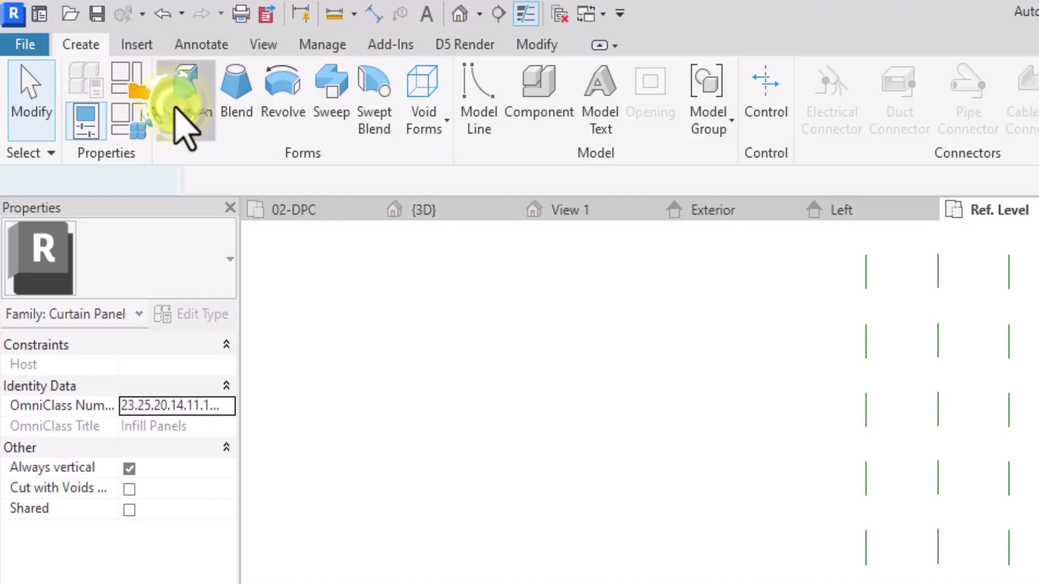
# - Start an extrusion sketch and draw the left base segment with a 35-high rise
pyautogui.click(175, 106)
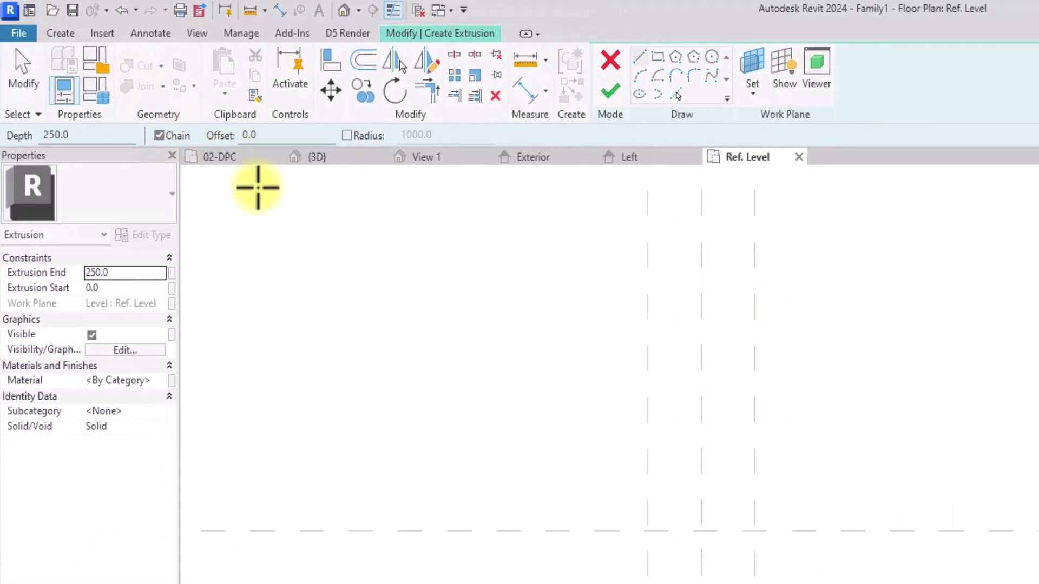
pyautogui.scroll(-3, 431, 345)
pyautogui.moveTo(431, 345); pyautogui.dragTo(448, 367, button='middle')
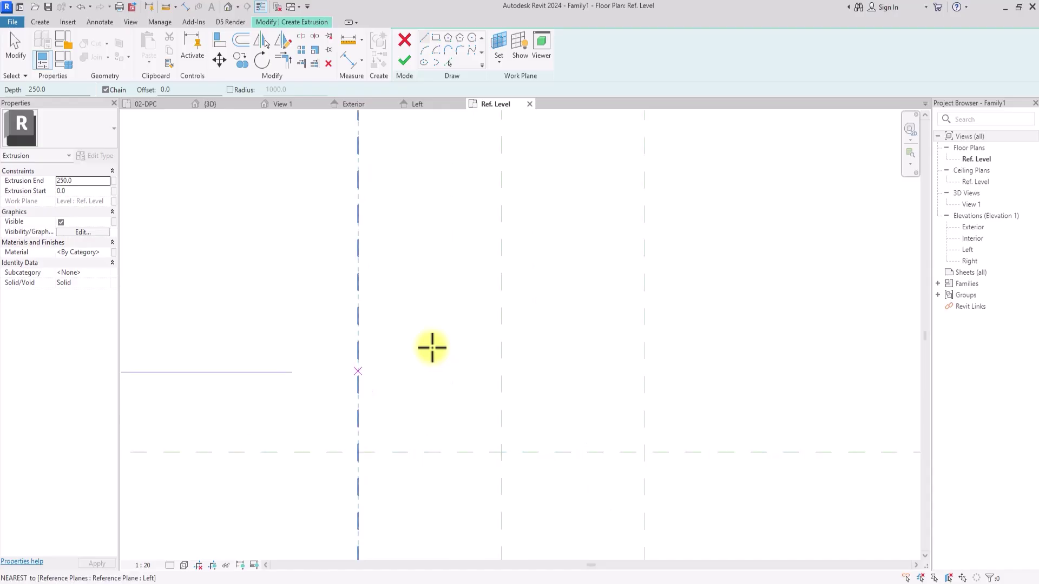
pyautogui.click(357, 452)
pyautogui.press('Escape')
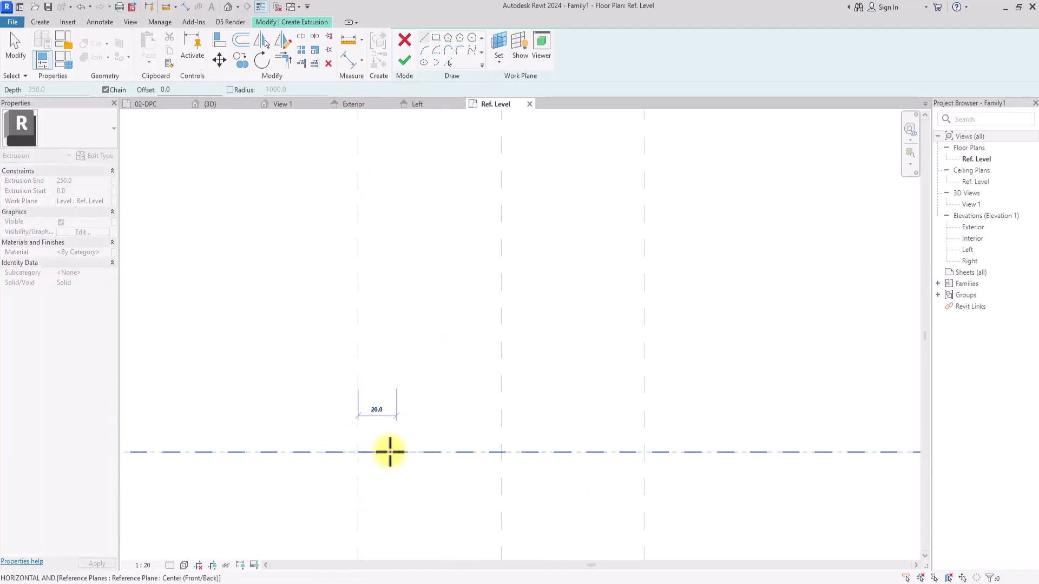
pyautogui.click(390, 452)
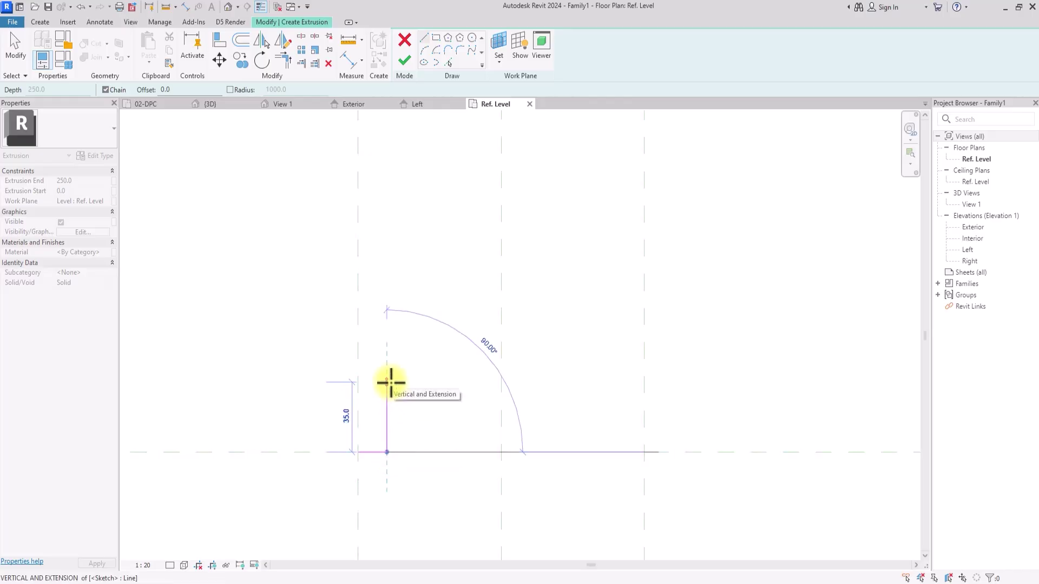
pyautogui.click(388, 382)
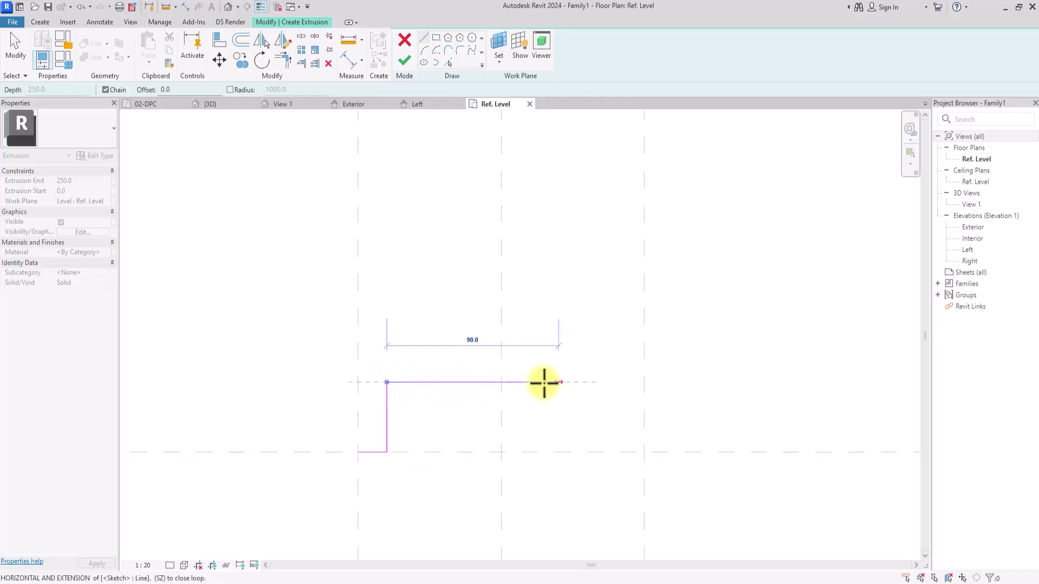
pyautogui.press('Escape')
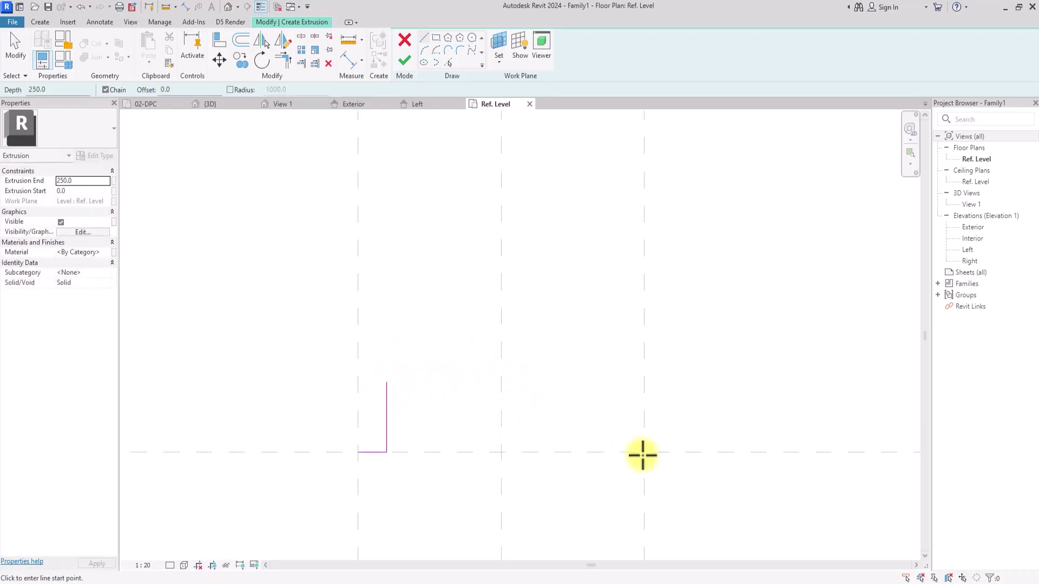
# - Draw the right 35-high rise and the top line joining both rises
pyautogui.click(643, 455)
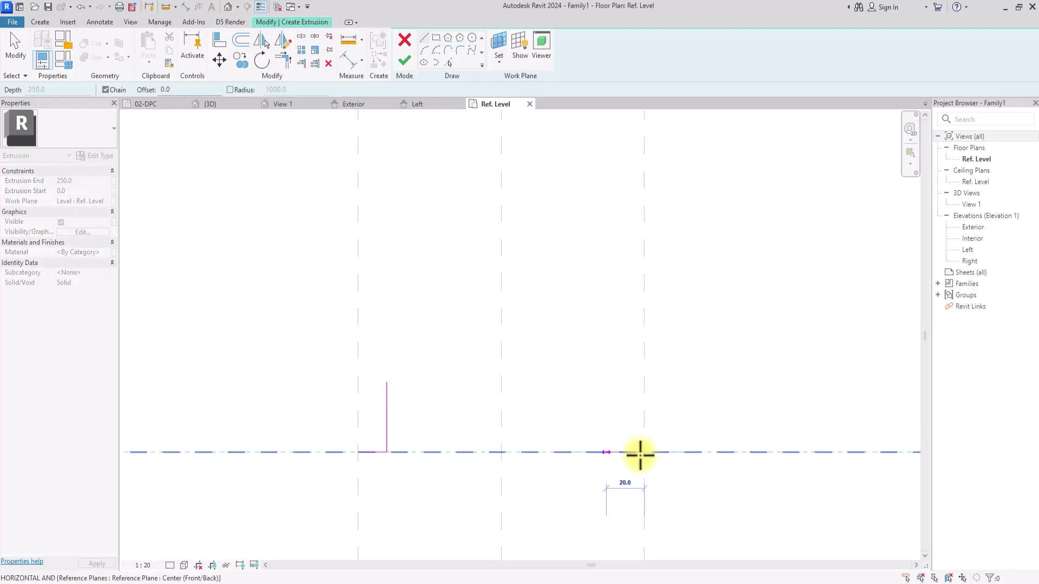
pyautogui.click(615, 452)
pyautogui.click(613, 383)
pyautogui.click(387, 383)
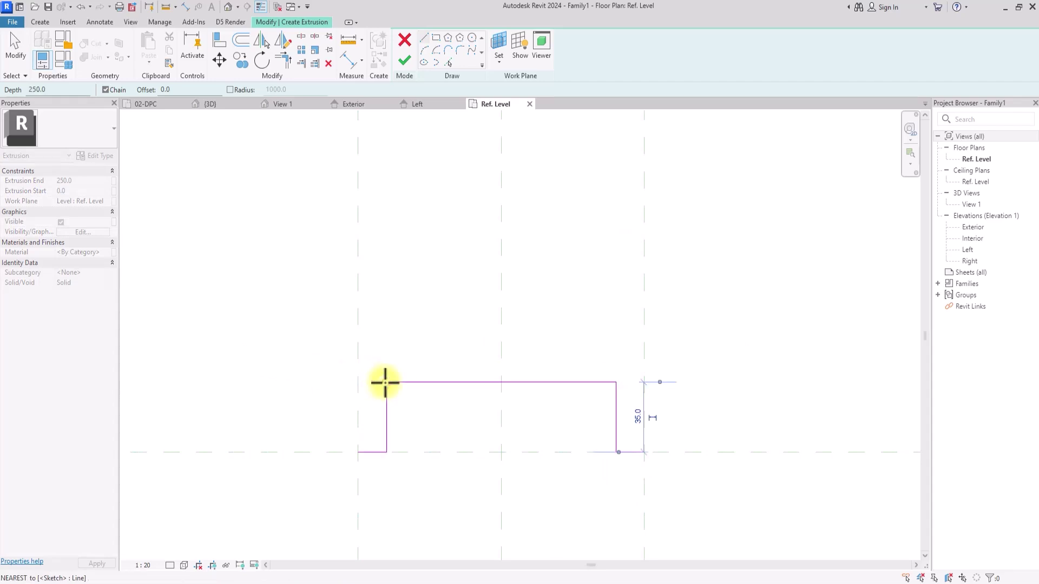
# - Draw a diagonal from the lower-left corner up to the top line and select it
pyautogui.click(386, 452)
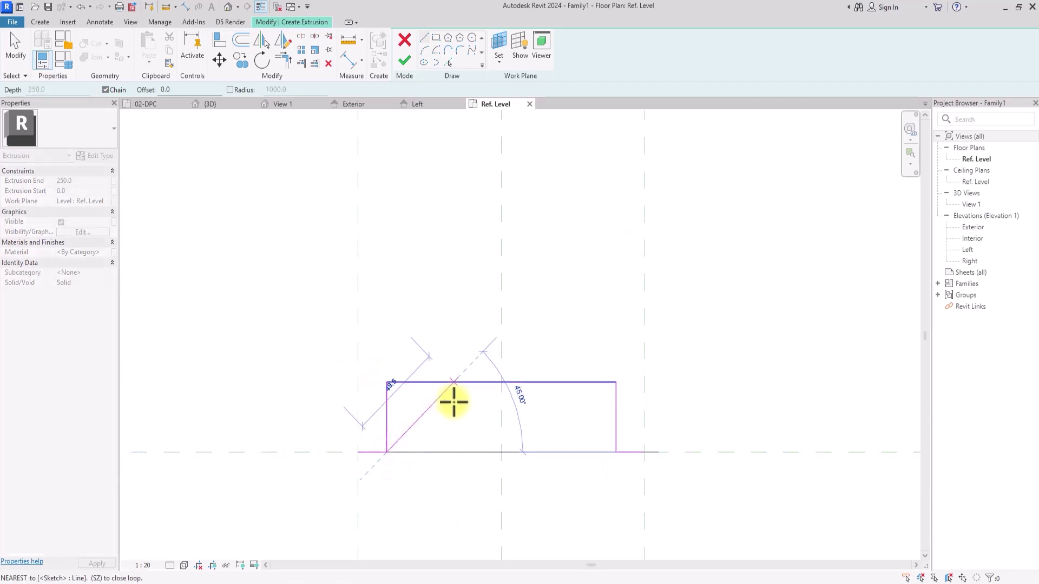
pyautogui.scroll(2, 432, 382)
pyautogui.click(432, 382)
pyautogui.press('Escape')
pyautogui.scroll(-2, 425, 411)
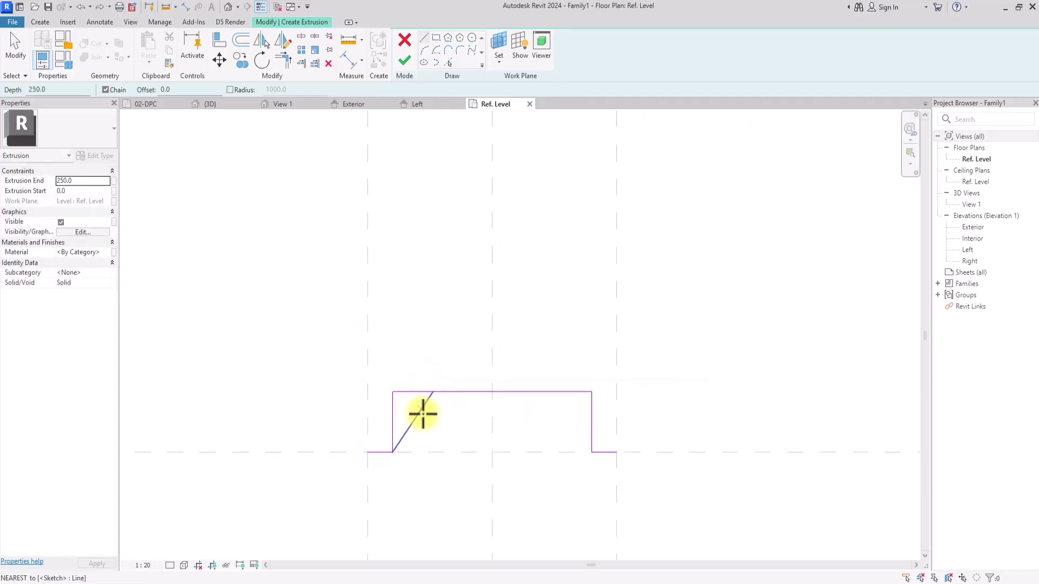
pyautogui.click(422, 415)
pyautogui.press('Escape')
pyautogui.press('Escape')
pyautogui.click(421, 415)
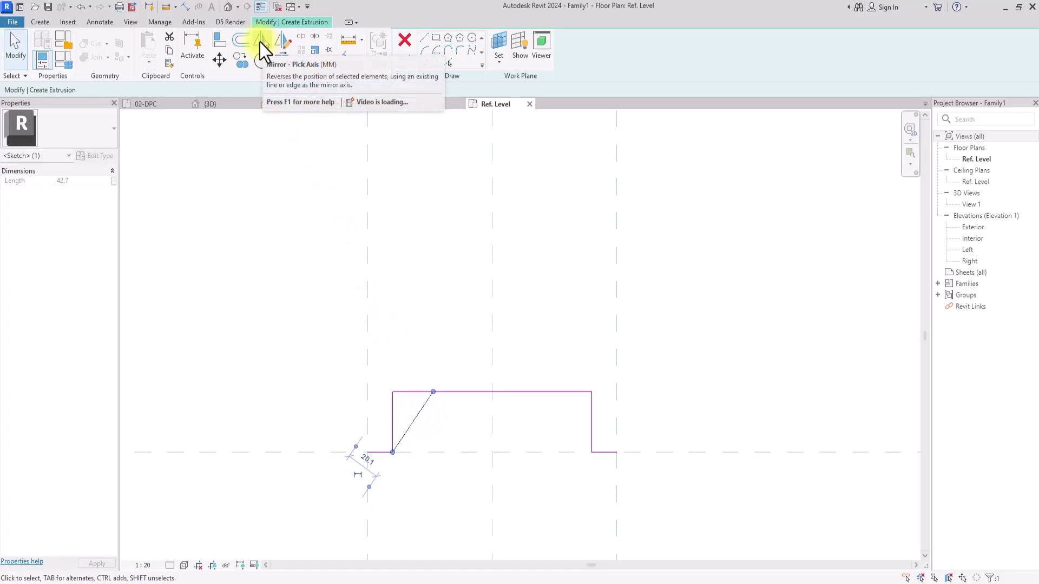
# - Mirror the diagonal across the centre plane and delete both vertical rise lines
pyautogui.click(260, 42)
pyautogui.click(490, 338)
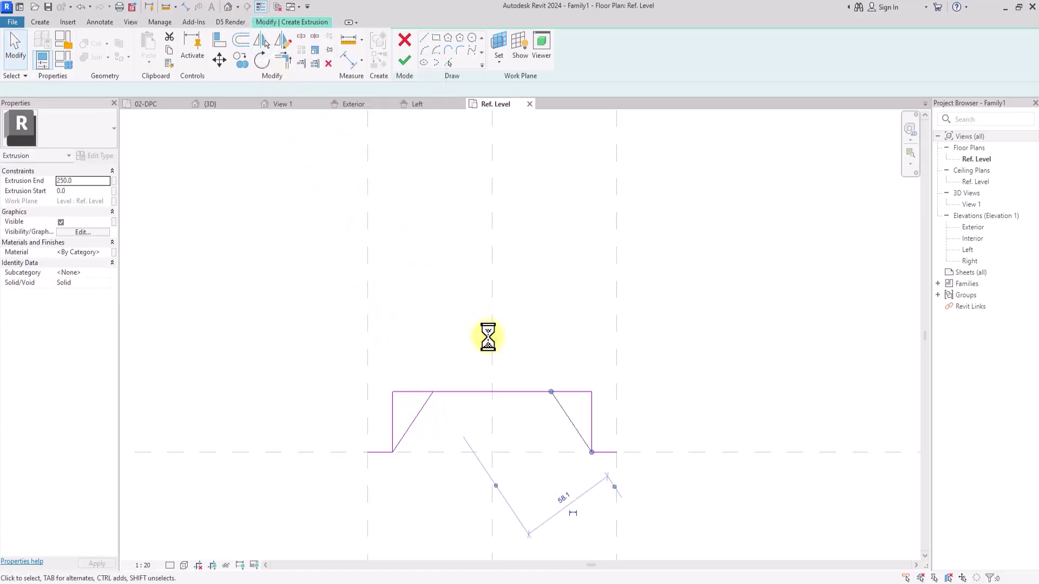
pyautogui.press('Escape')
pyautogui.click(392, 414)
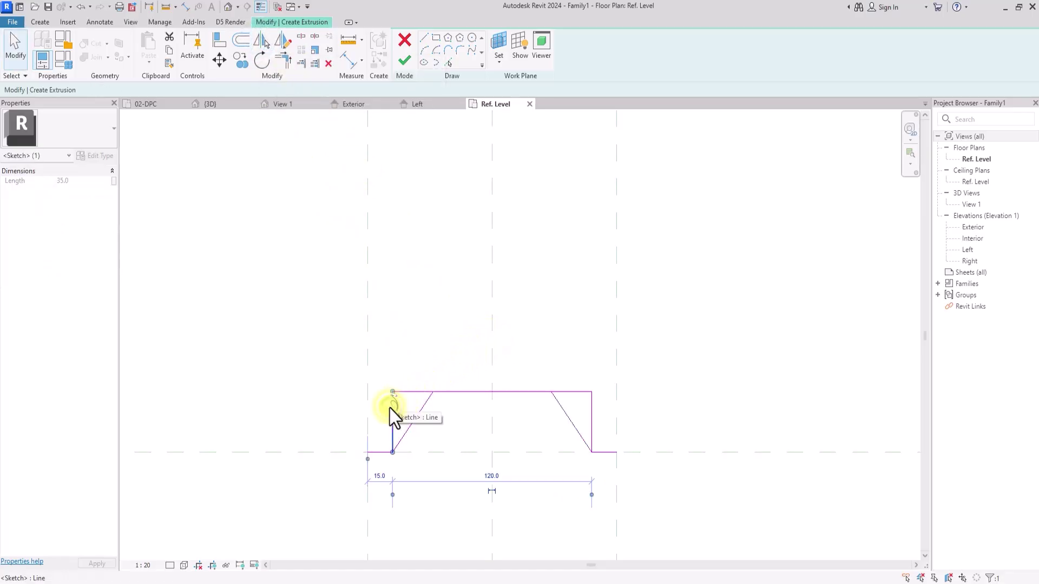
pyautogui.press('Delete')
pyautogui.click(589, 414)
pyautogui.press('Delete')
# - Trim the top line to corners with both diagonals and set the offset distance to 2.5
pyautogui.click(283, 60)
pyautogui.click(421, 411)
pyautogui.click(450, 391)
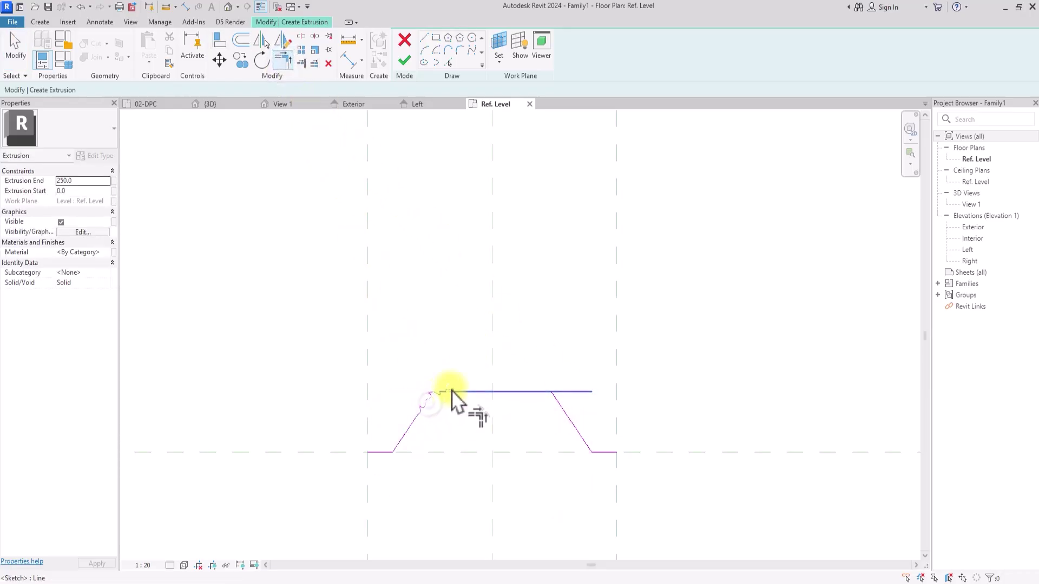
pyautogui.click(558, 404)
pyautogui.click(534, 392)
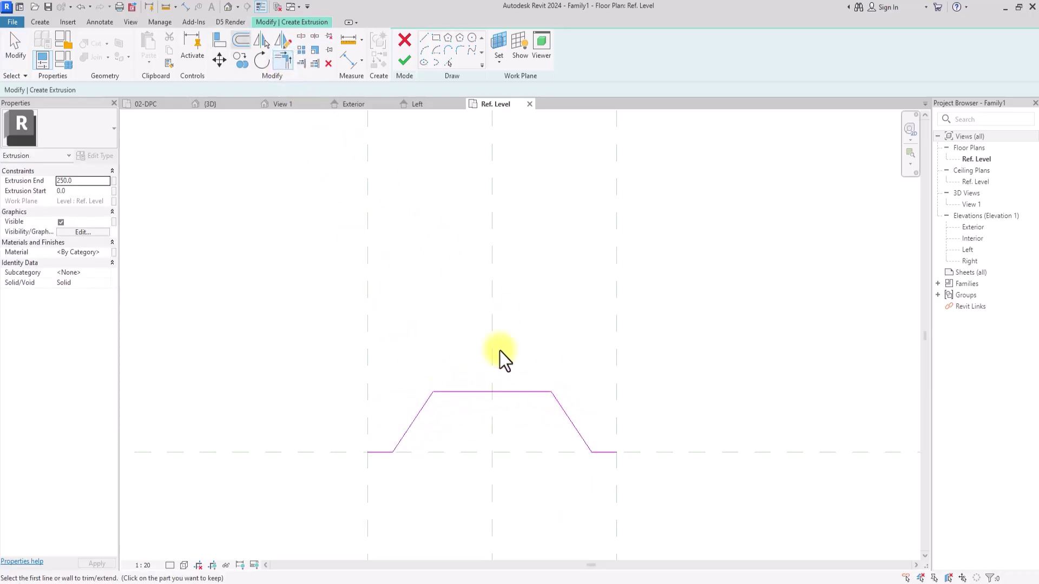
pyautogui.click(241, 41)
pyautogui.doubleClick(246, 90)
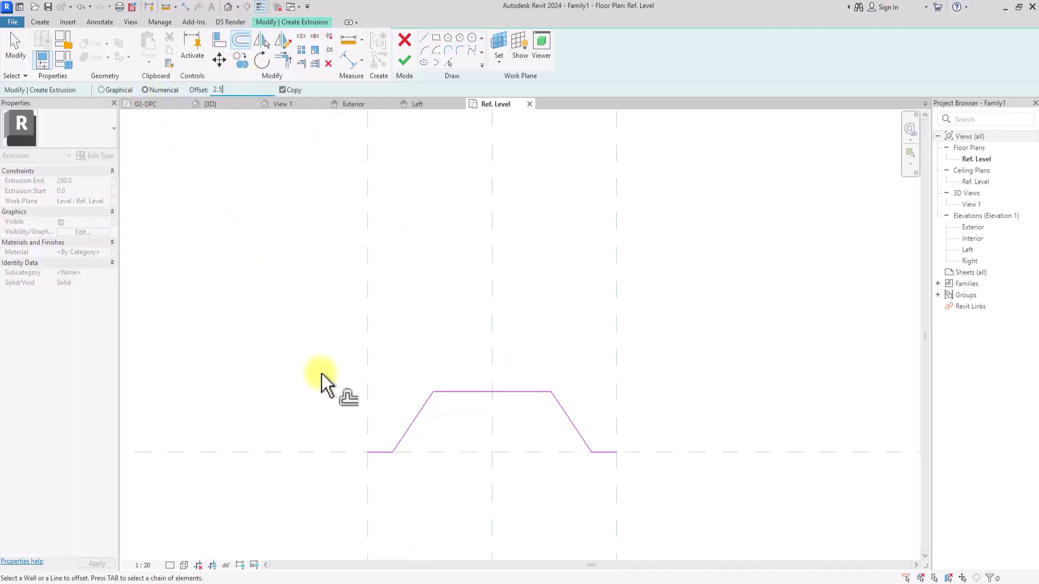
# - Offset every profile segment by 2.5 to form a parallel outline
pyautogui.scroll(1, 372, 454)
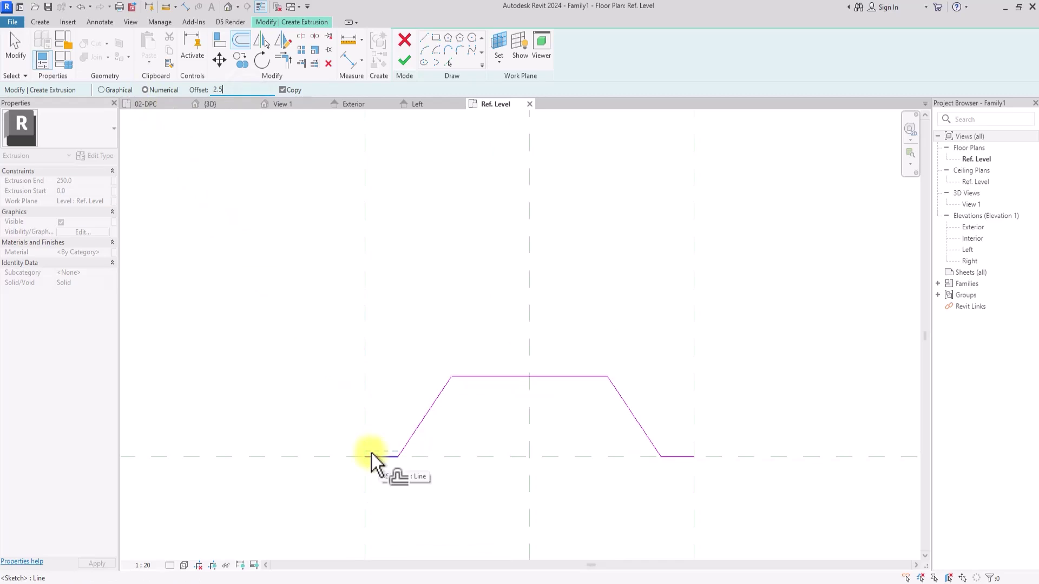
pyautogui.click(383, 454)
pyautogui.click(421, 421)
pyautogui.click(471, 380)
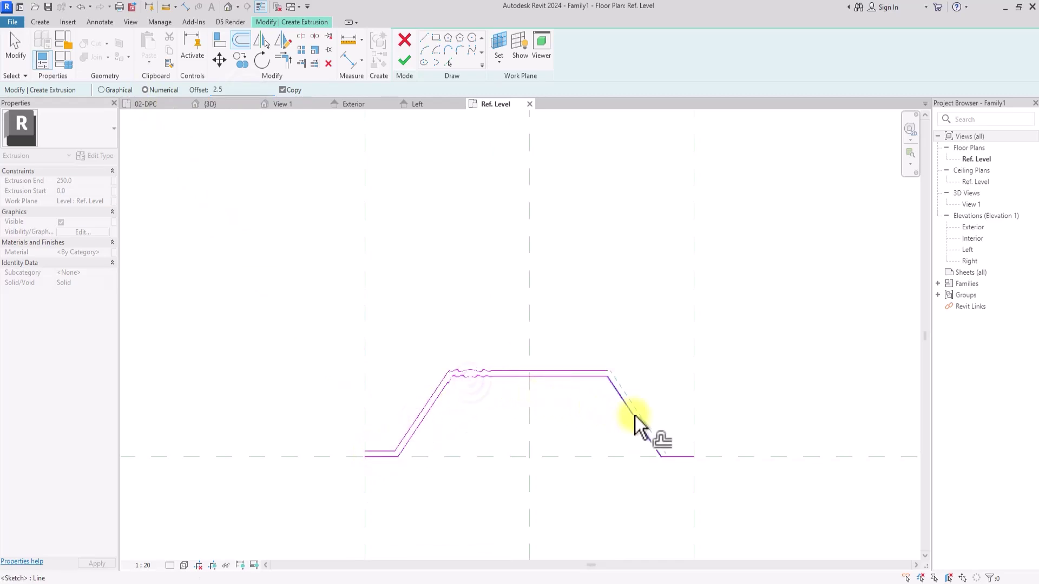
pyautogui.click(653, 435)
pyautogui.click(675, 458)
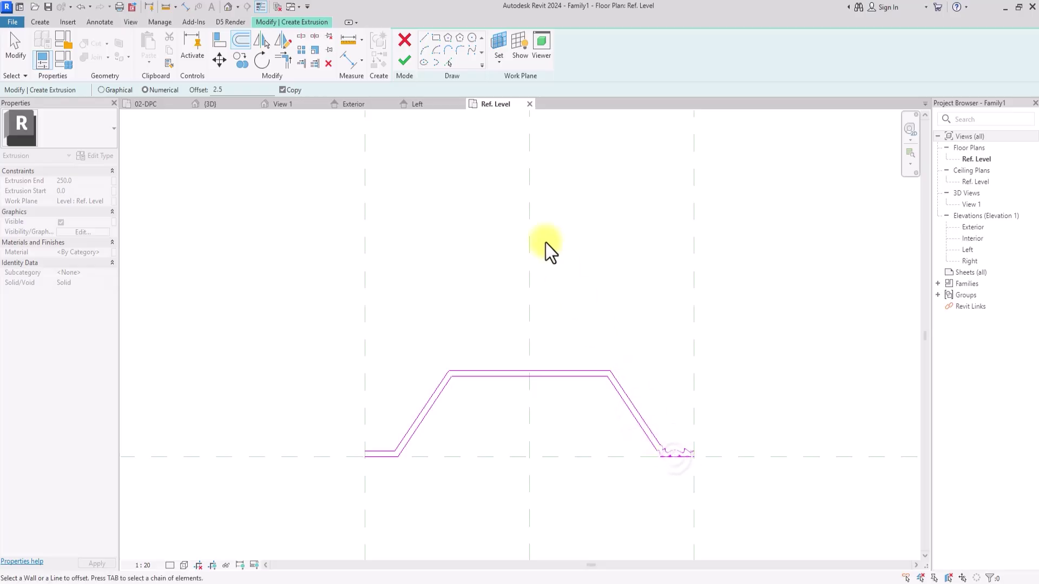
# - Draw lines closing both short ends of the double-line sheet outline
pyautogui.click(424, 40)
pyautogui.scroll(5, 704, 465)
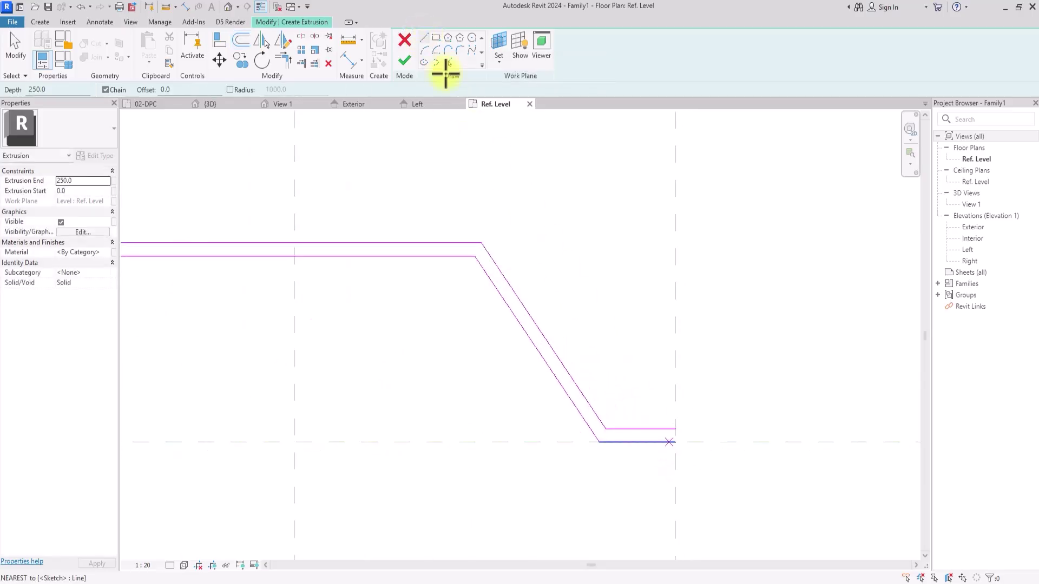
pyautogui.click(674, 443)
pyautogui.scroll(-3, 676, 424)
pyautogui.scroll(4, 677, 425)
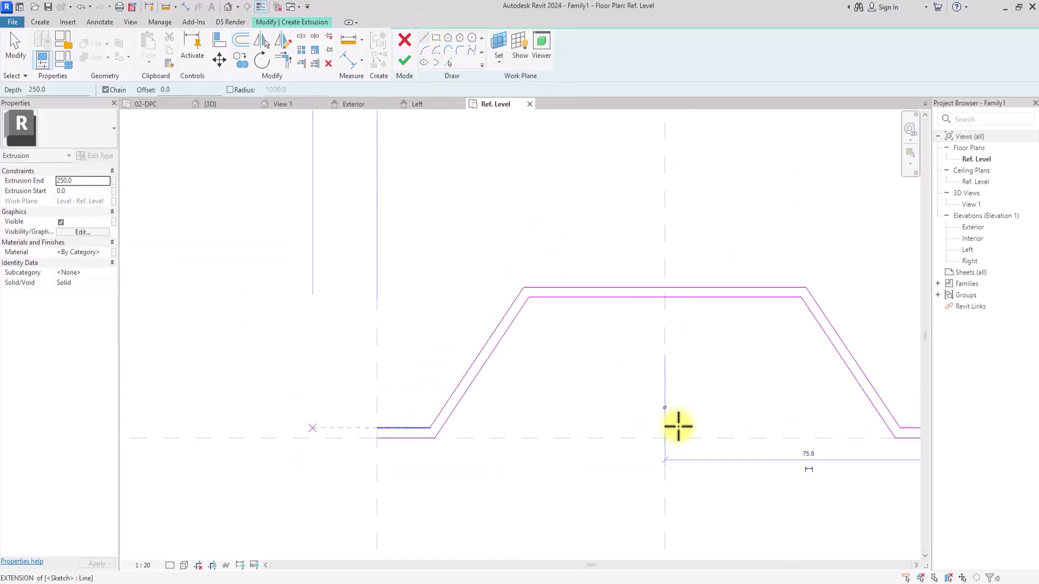
pyautogui.click(407, 436)
pyautogui.scroll(-4, 406, 434)
pyautogui.press('Escape')
pyautogui.press('Escape')
pyautogui.scroll(-4, 408, 433)
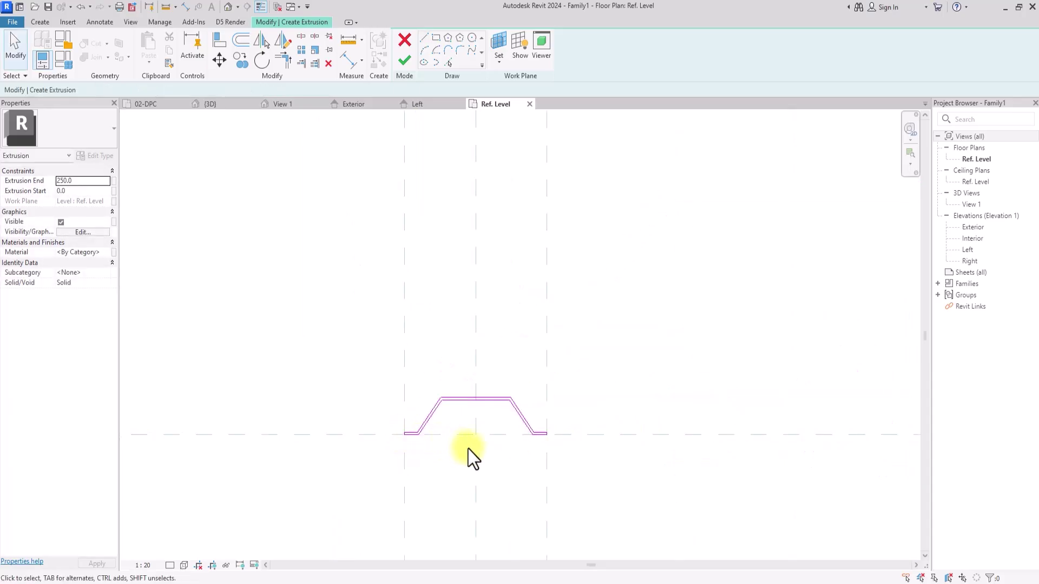
pyautogui.press('a')
pyautogui.press('l')
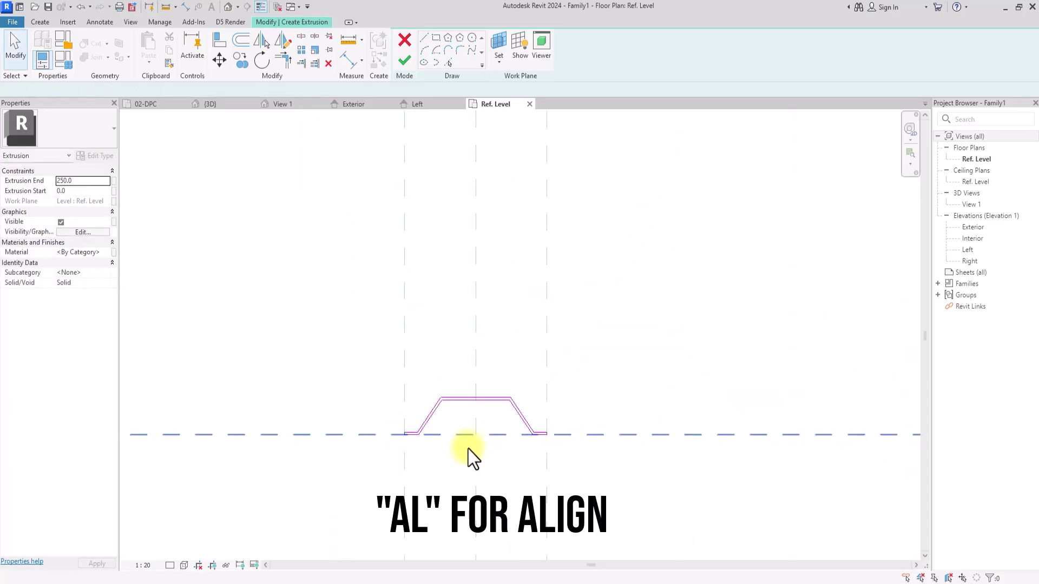
# - Align the profile's bottom sketch segments to the horizontal reference plane and lock them
pyautogui.scroll(3, 445, 436)
pyautogui.click(430, 432)
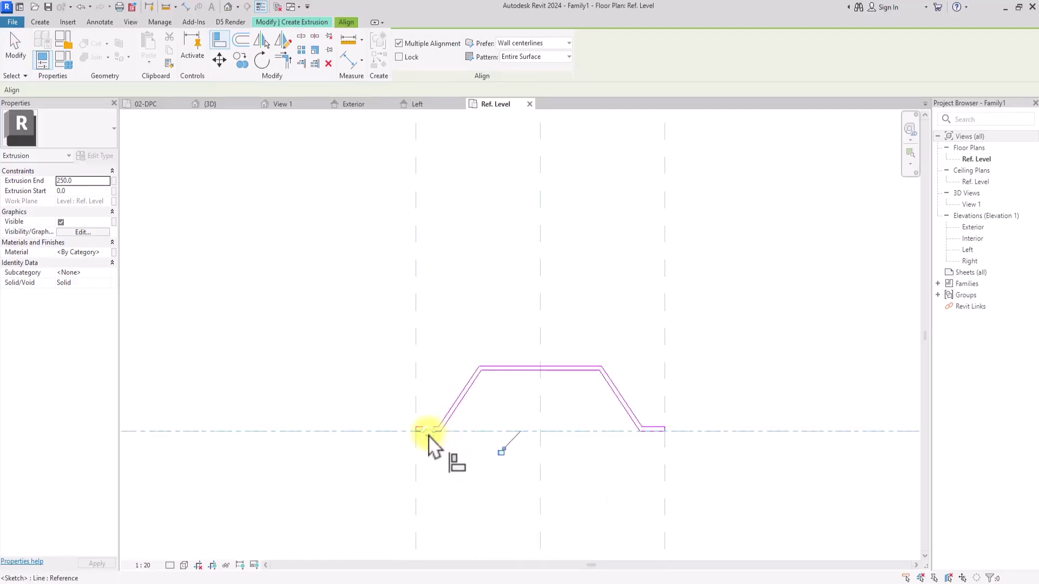
pyautogui.click(501, 452)
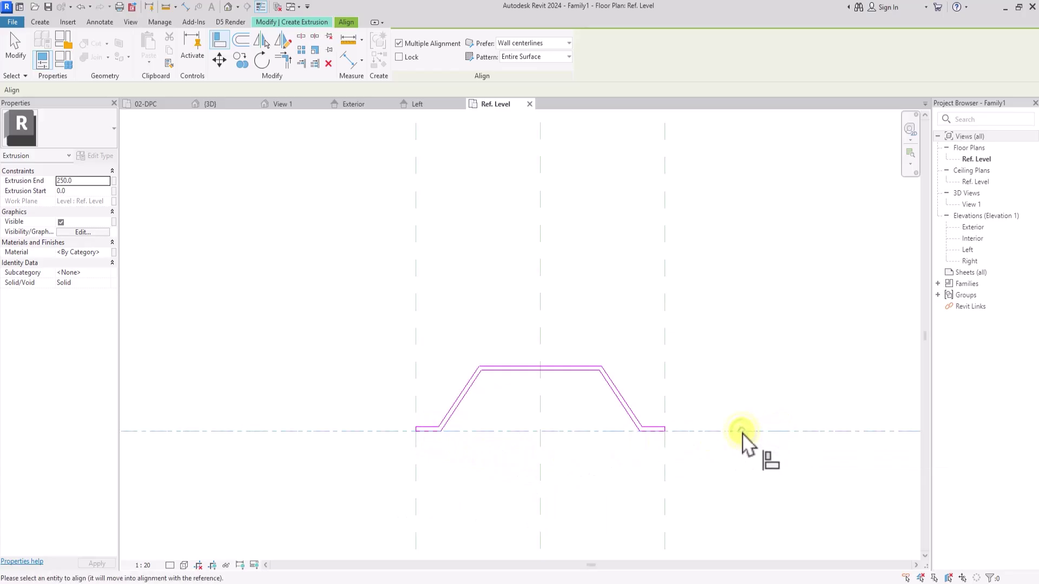
pyautogui.scroll(2, 743, 439)
pyautogui.click(666, 431)
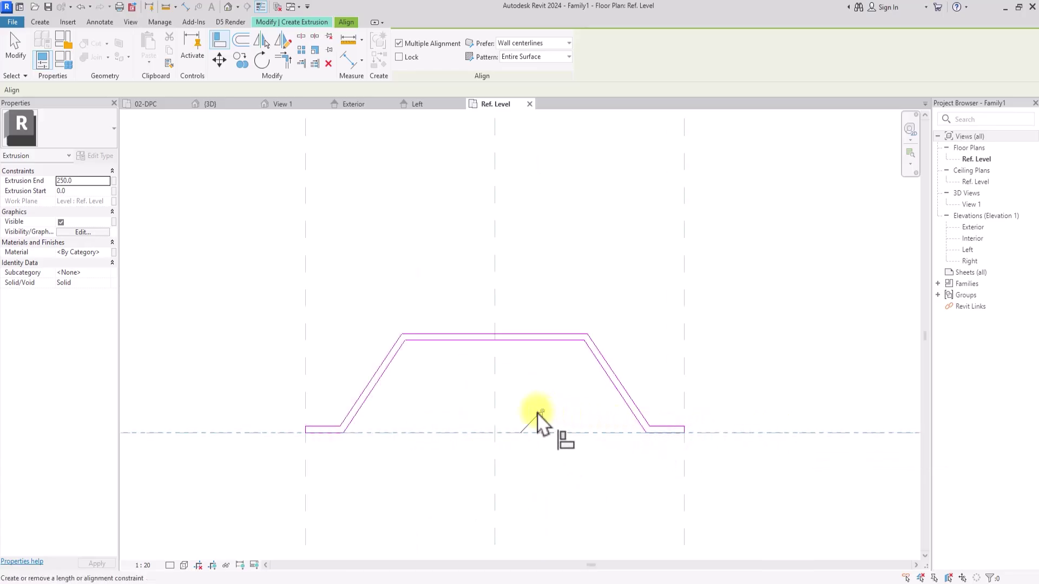
pyautogui.scroll(-3, 496, 416)
pyautogui.press('Escape')
pyautogui.press('Escape')
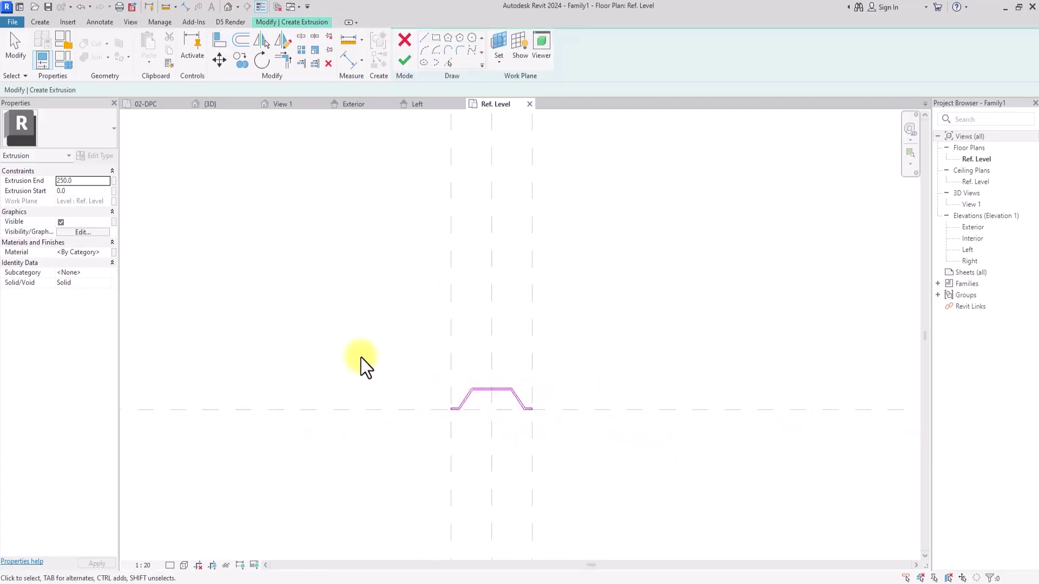
pyautogui.click(102, 254)
pyautogui.click(106, 252)
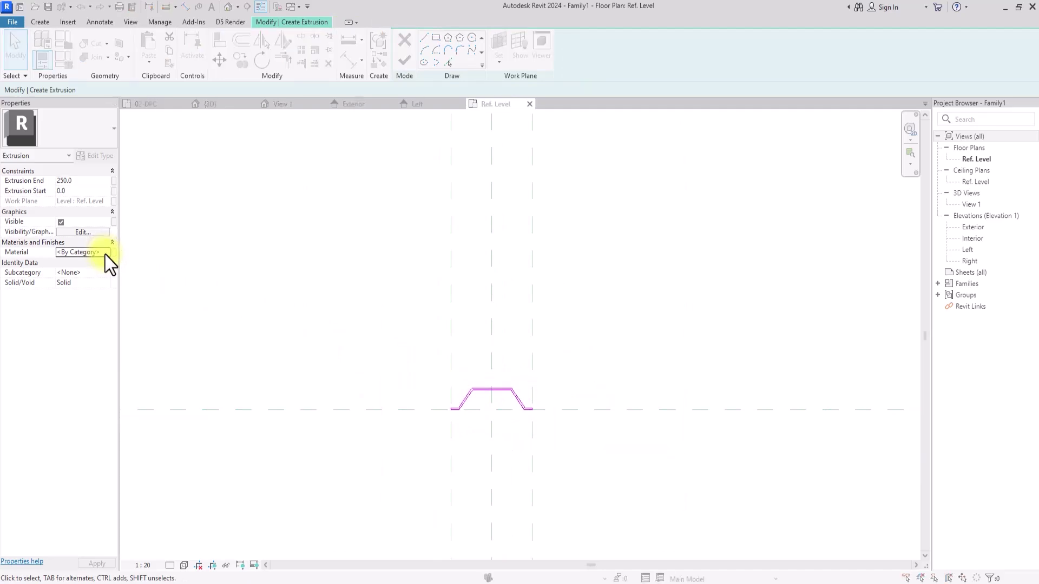
# - Duplicate the Analytical Panels material and rename it 01-ROOFING NSHEET
pyautogui.rightClick(365, 202)
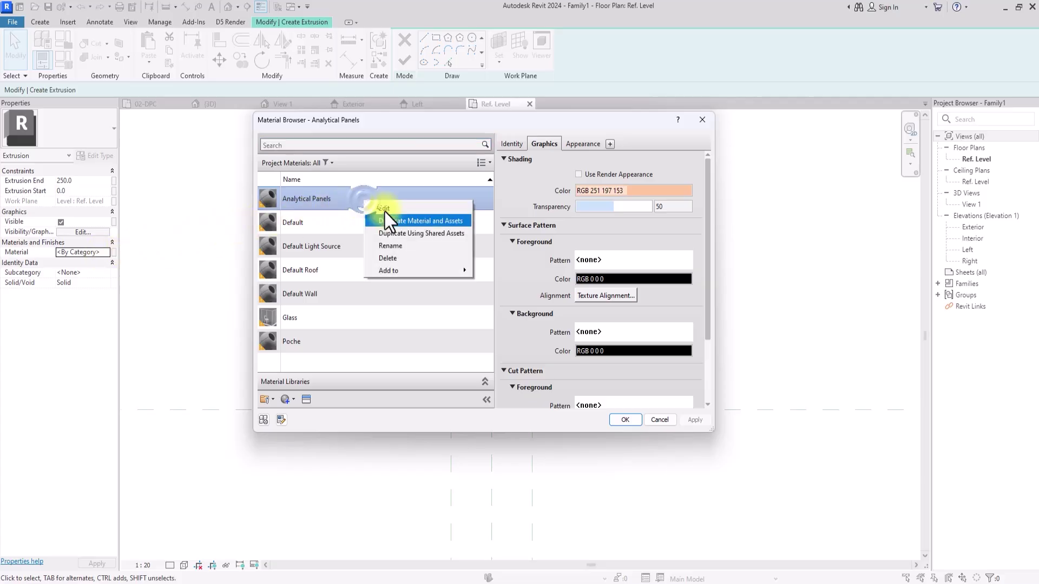
pyautogui.click(402, 221)
pyautogui.press('BackSpace')
pyautogui.write('01-ROOFING NSHEET')
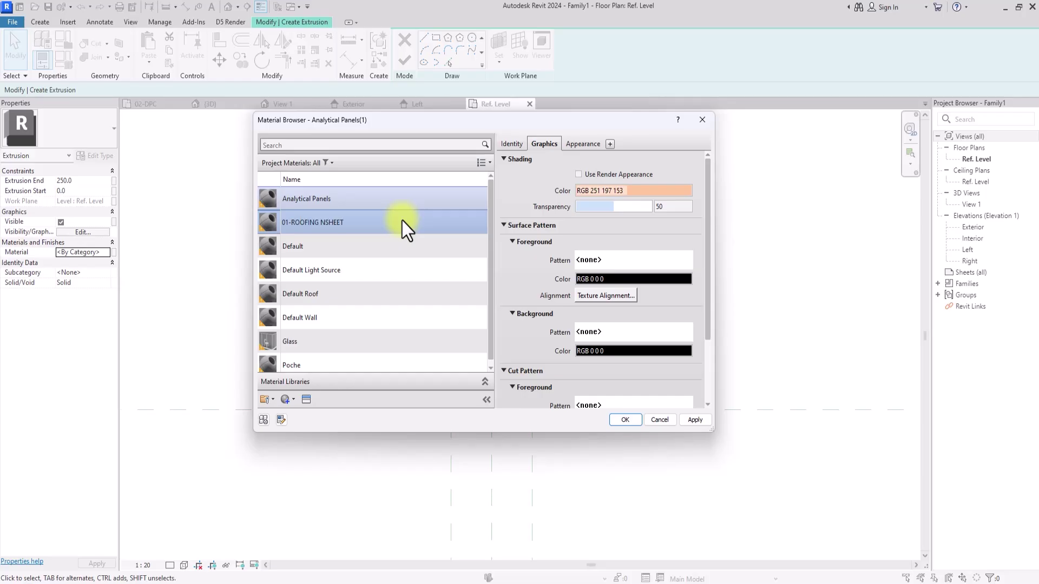
pyautogui.click(310, 401)
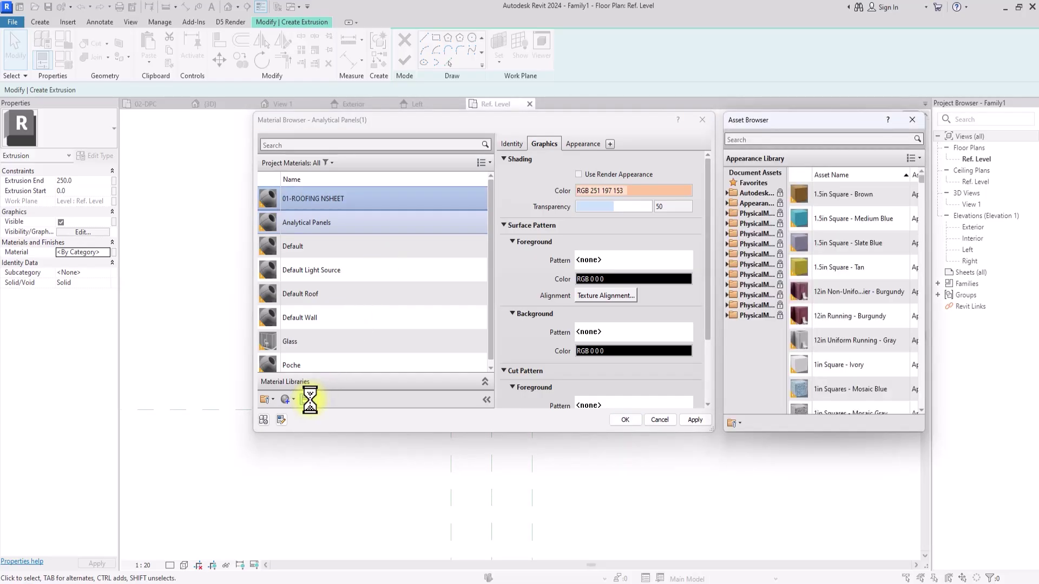
# - Give it the Aluminum - Anodized Rough (Red) appearance, then finish the extrusion
pyautogui.doubleClick(750, 206)
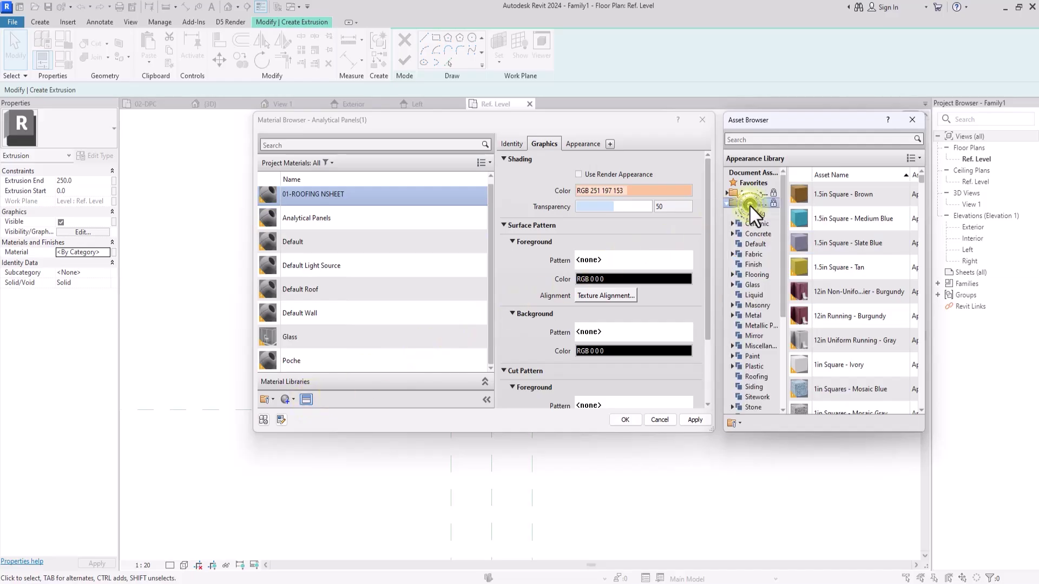
pyautogui.press('End')
pyautogui.press('Up')
pyautogui.press('Up')
pyautogui.press('Up')
pyautogui.press('Up')
pyautogui.press('Up')
pyautogui.press('Up')
pyautogui.press('Up')
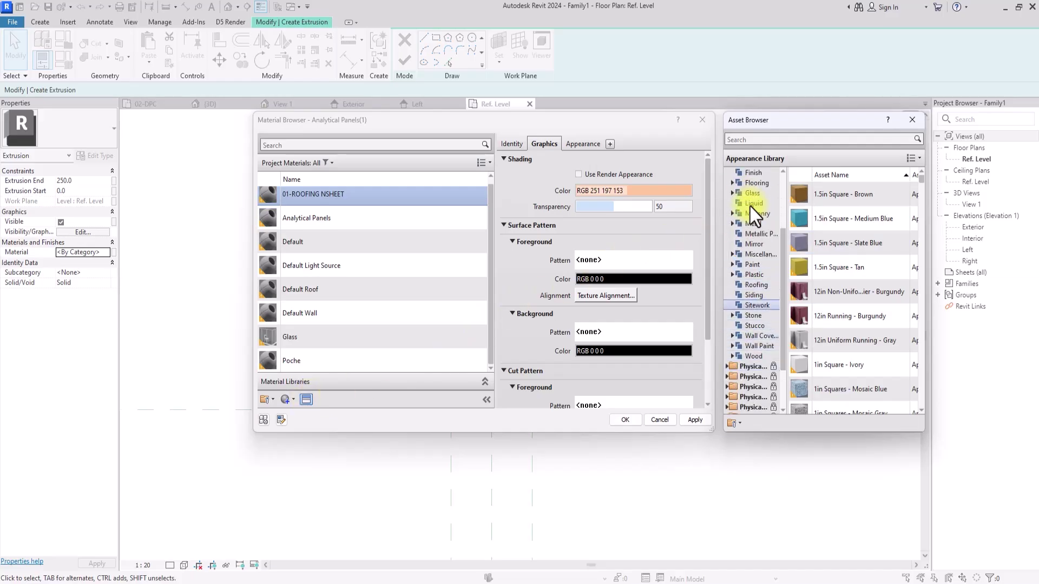
pyautogui.scroll(1, 750, 207)
pyautogui.click(760, 254)
pyautogui.doubleClick(760, 254)
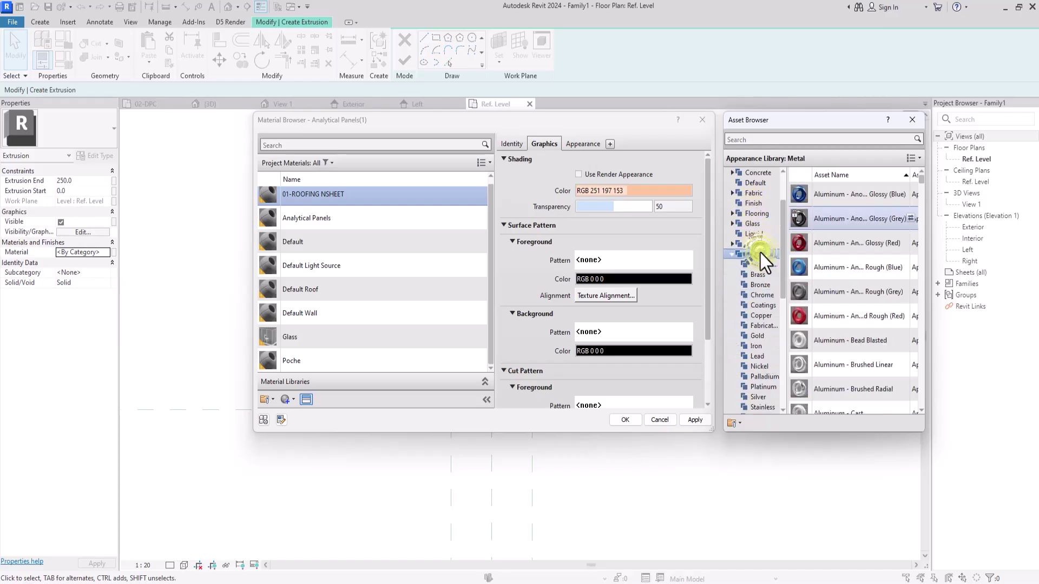
pyautogui.click(911, 315)
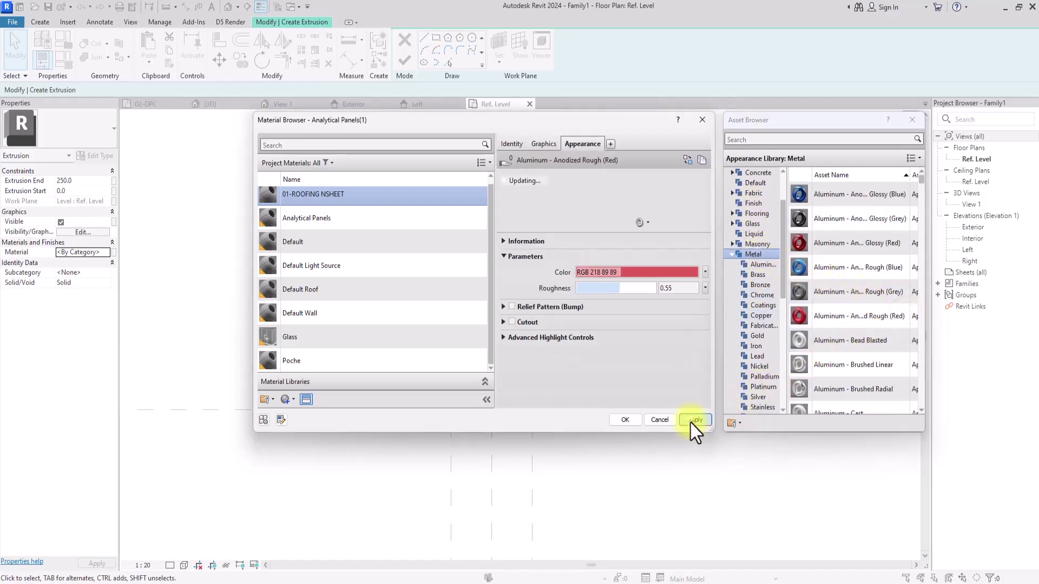
pyautogui.click(626, 420)
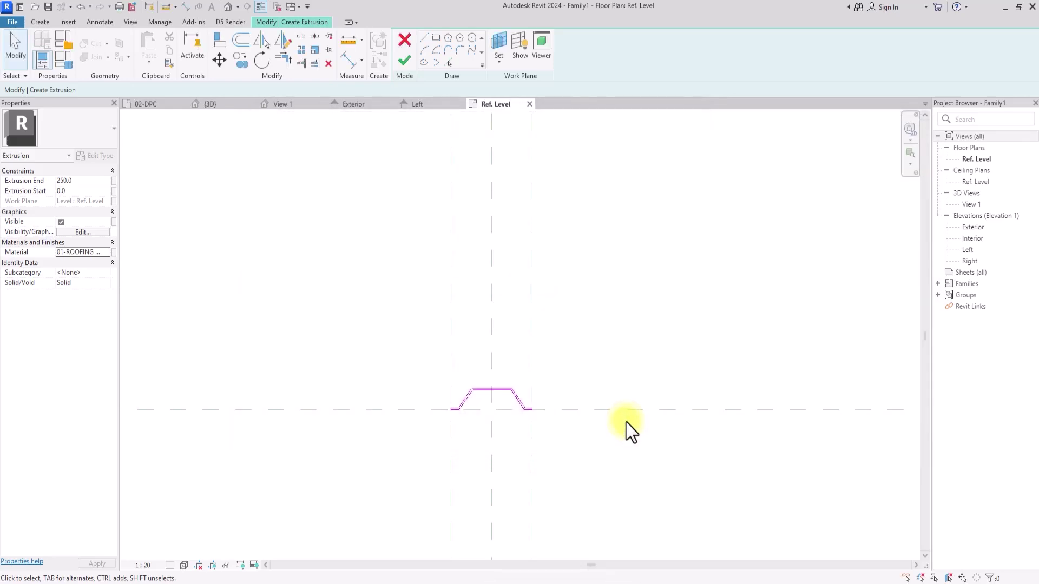
pyautogui.click(407, 62)
# - In the Exterior elevation, set the Top reference plane 500 above Ref. Level
pyautogui.scroll(-1, 481, 359)
pyautogui.press('Escape')
pyautogui.click(470, 386)
pyautogui.scroll(2, 471, 384)
pyautogui.scroll(-1, 471, 386)
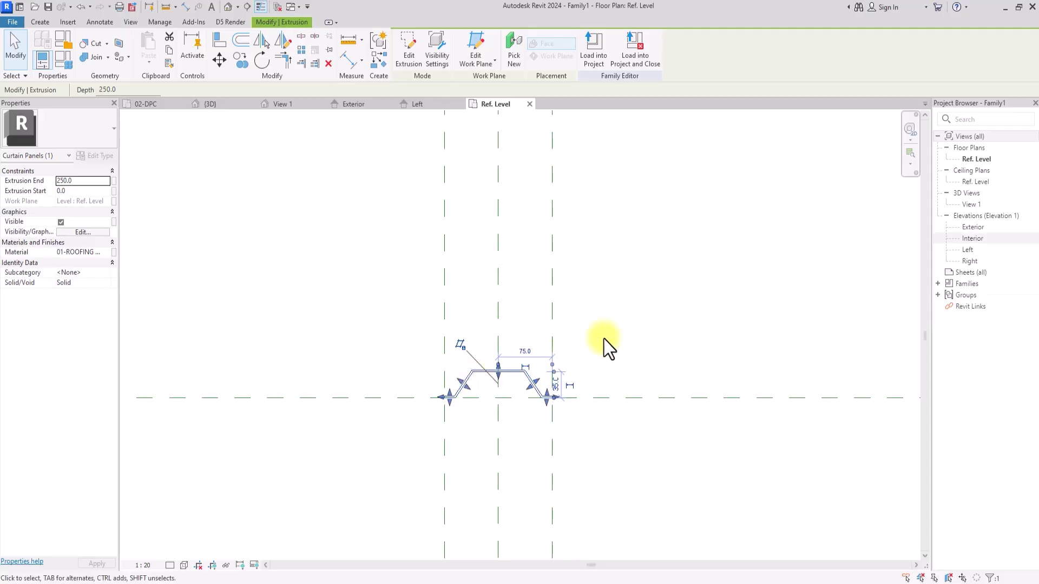
pyautogui.doubleClick(977, 227)
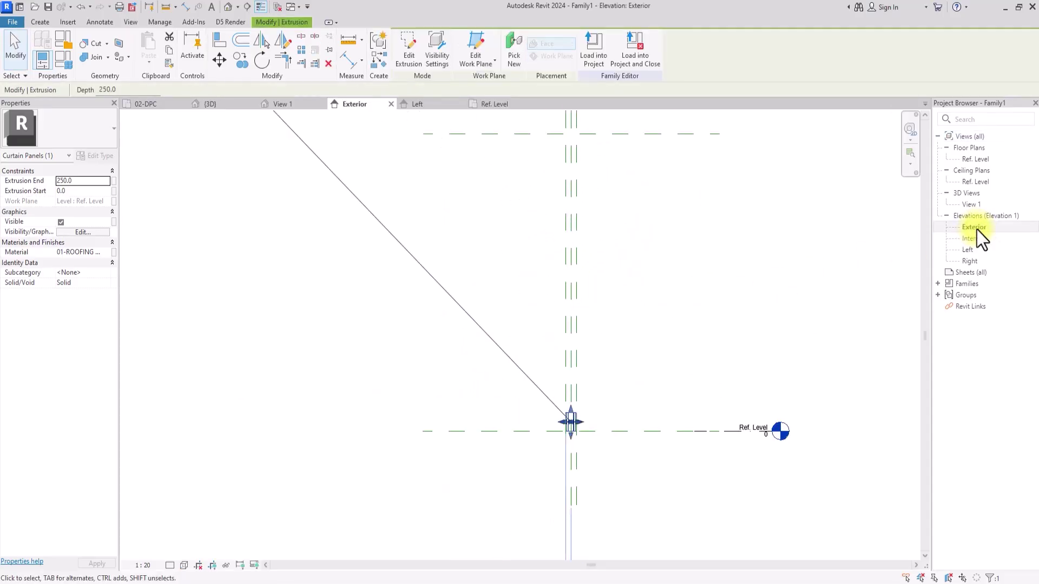
pyautogui.click(609, 228)
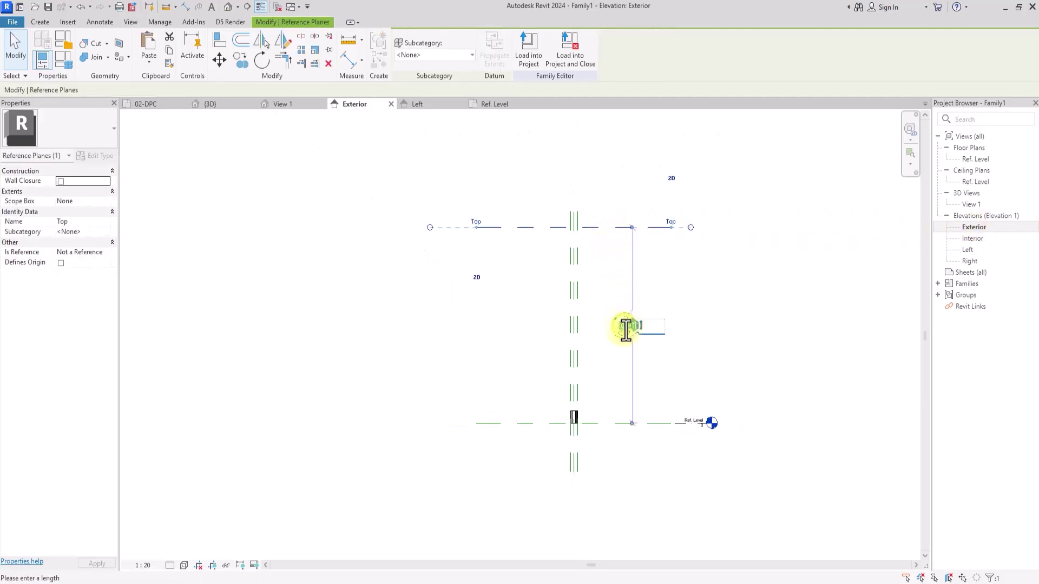
pyautogui.press('Return')
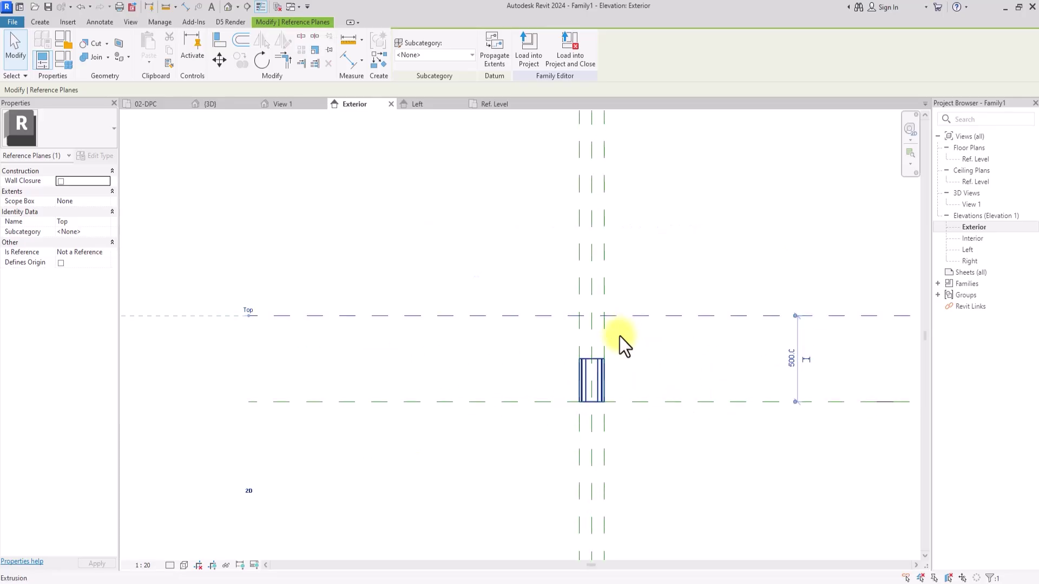
# - Align the extrusion's bottom edge to the bottom reference plane with AL
pyautogui.click(588, 381)
pyautogui.scroll(1, 588, 381)
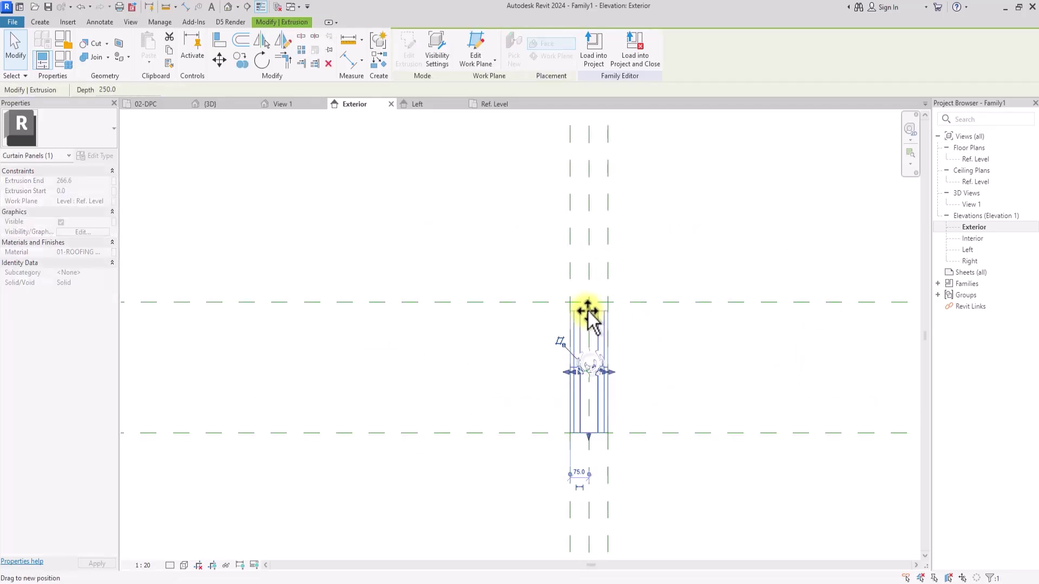
pyautogui.click(662, 371)
pyautogui.moveTo(677, 422); pyautogui.dragTo(553, 447, button='middle')
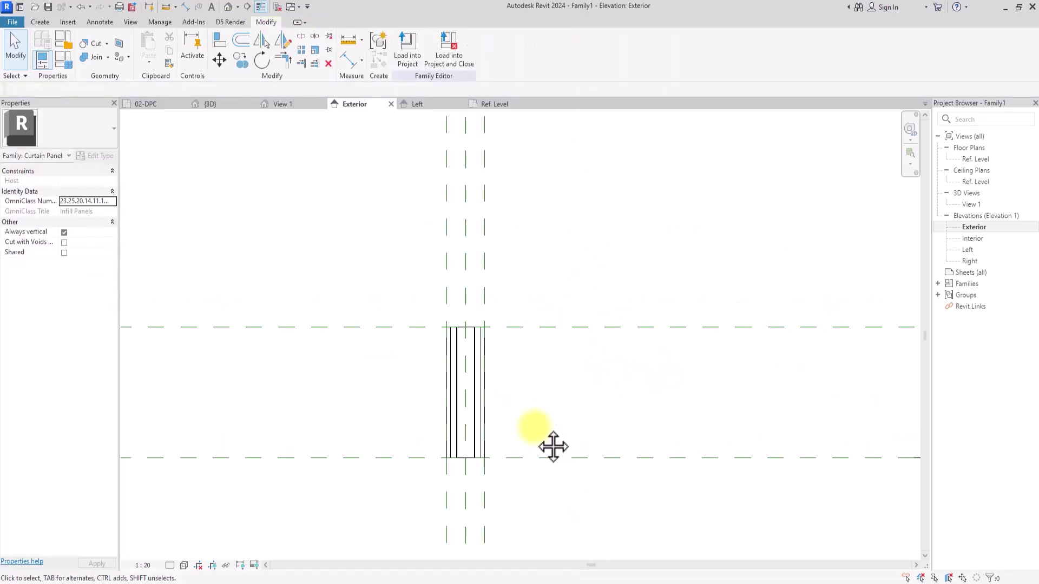
pyautogui.press('a')
pyautogui.press('l')
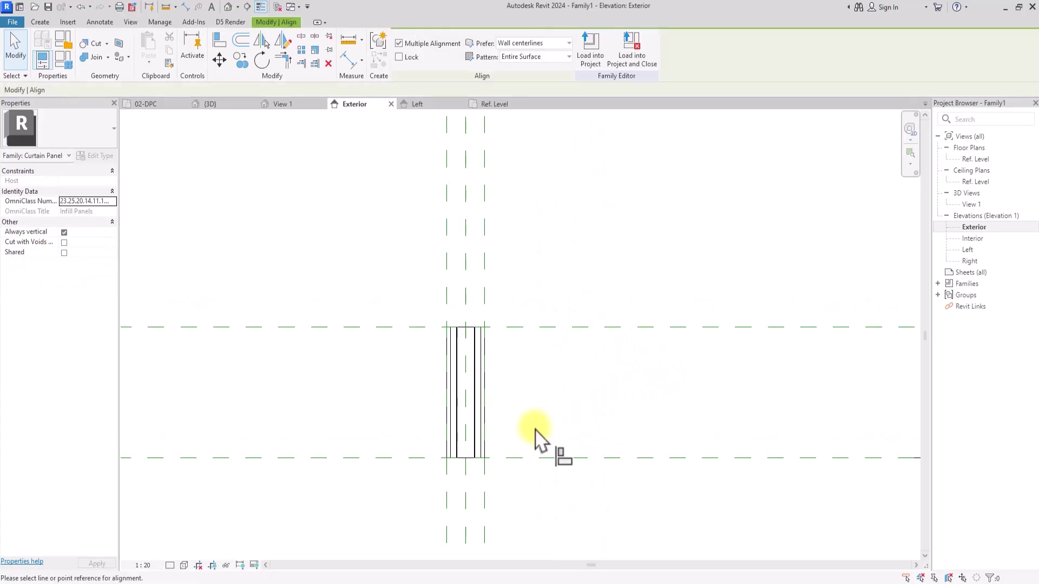
pyautogui.click(579, 459)
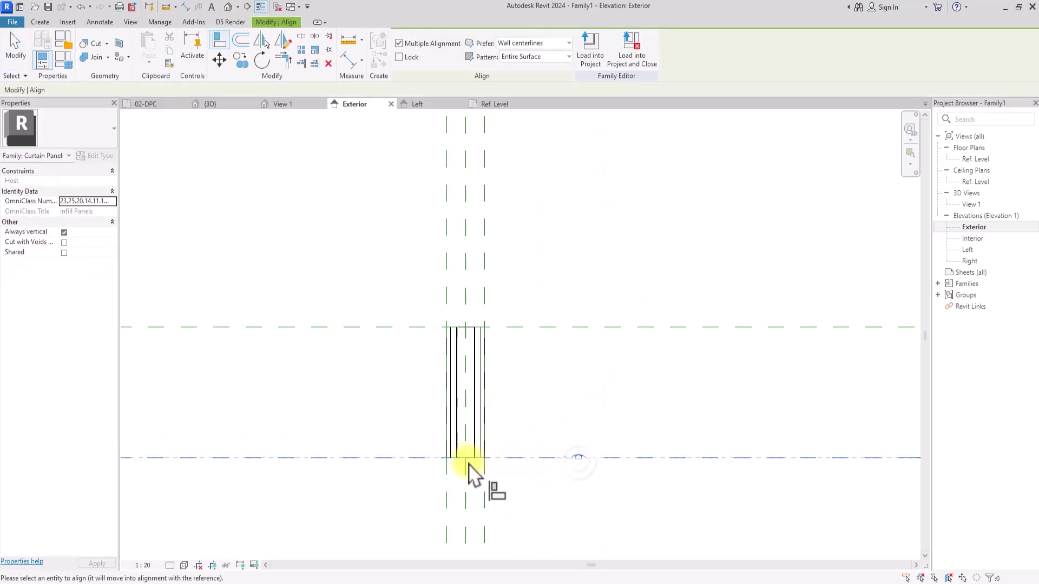
pyautogui.click(468, 460)
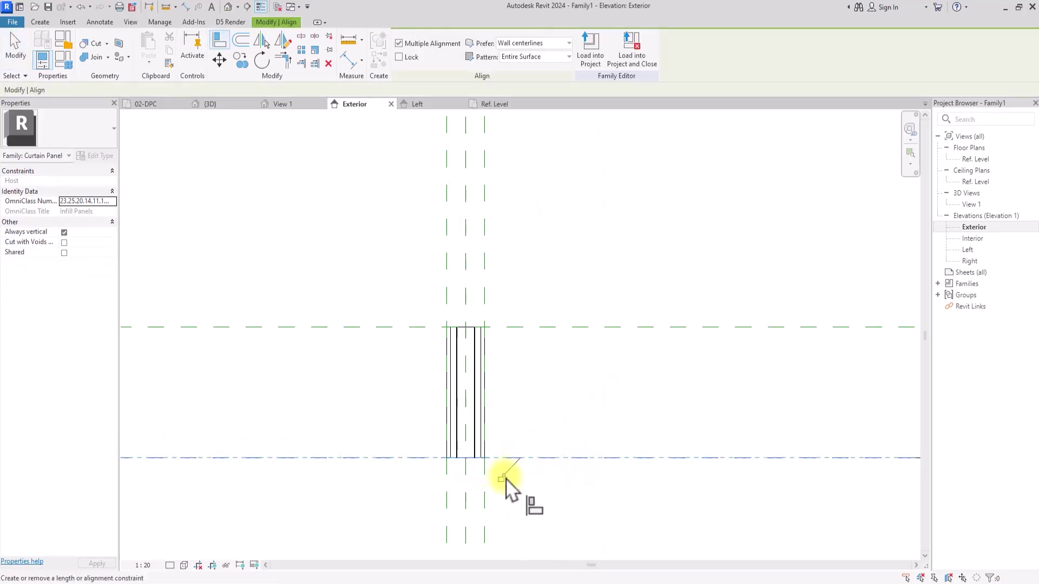
pyautogui.click(570, 329)
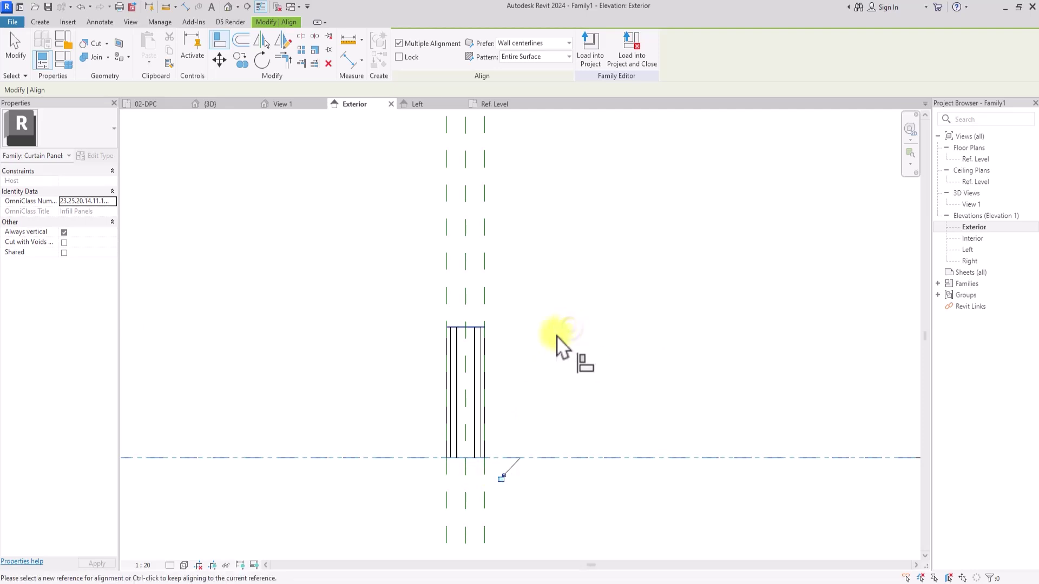
pyautogui.hotkey('ctrl', 'z')
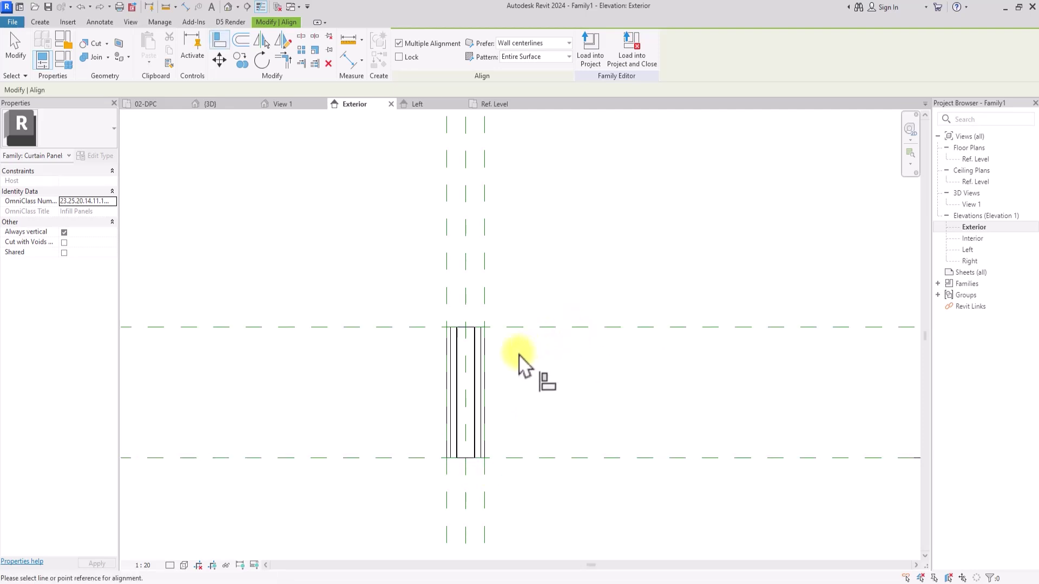
# - Align and lock the extrusion's top edge to the top reference plane
pyautogui.click(552, 326)
pyautogui.click(468, 328)
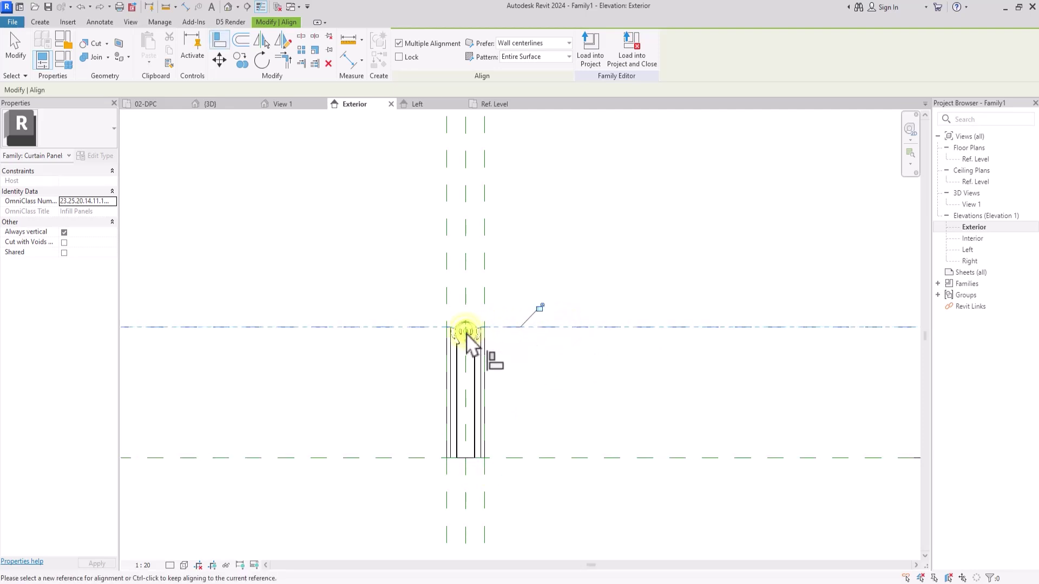
pyautogui.scroll(-5, 546, 326)
pyautogui.press('Escape')
pyautogui.press('Escape')
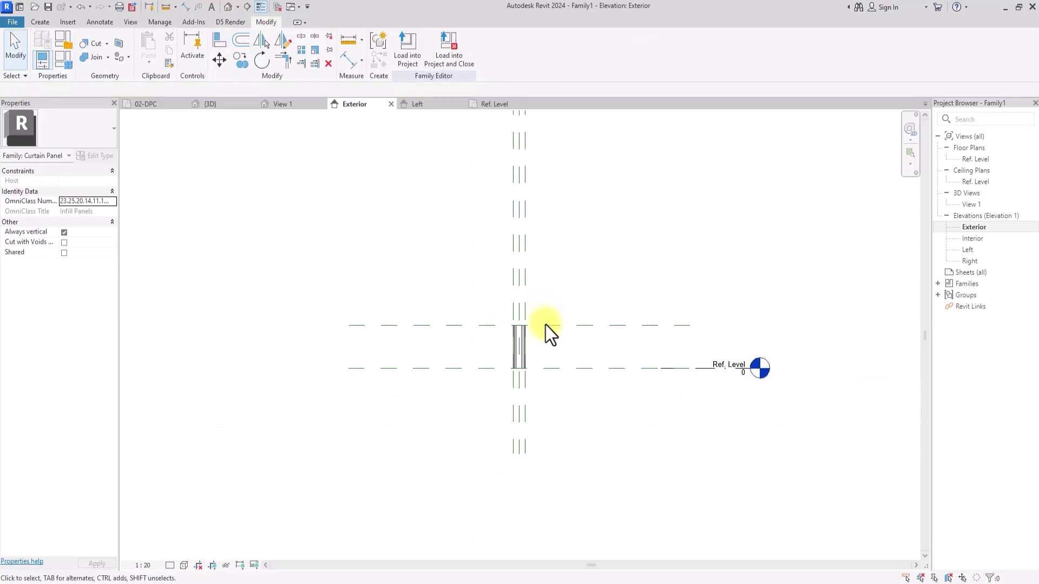
pyautogui.hotkey('ctrl', 's')
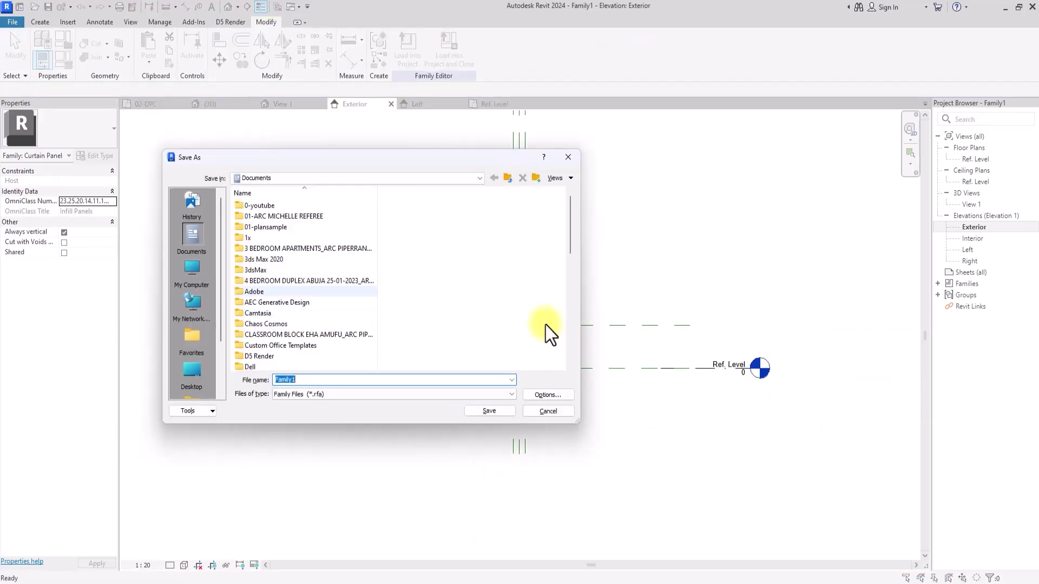
# - Save the family as CORRO in 0-youtube > 24-CORRUGATED ROOFING SHEET IN REVIT
pyautogui.doubleClick(250, 207)
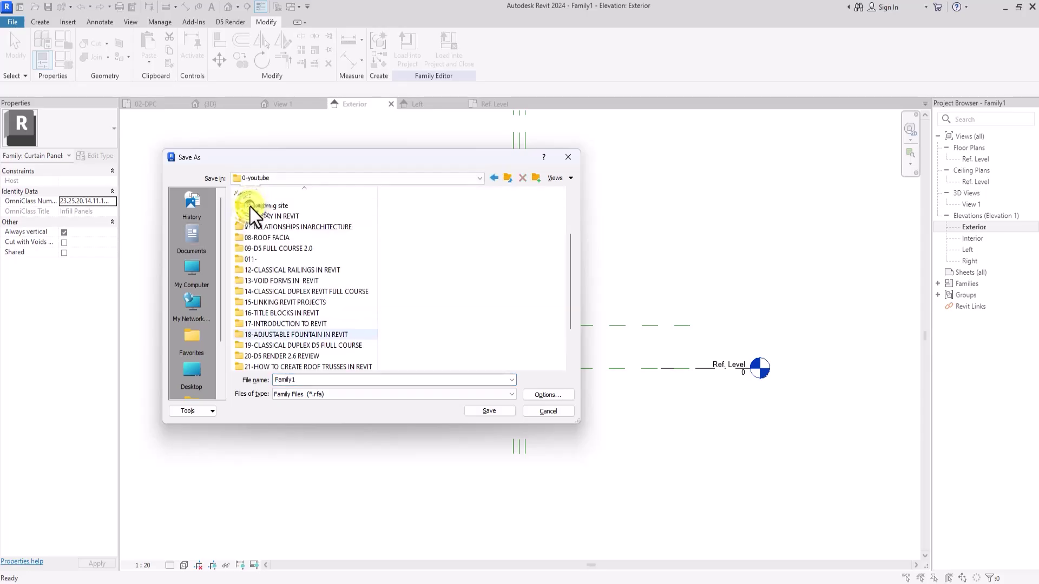
pyautogui.doubleClick(271, 352)
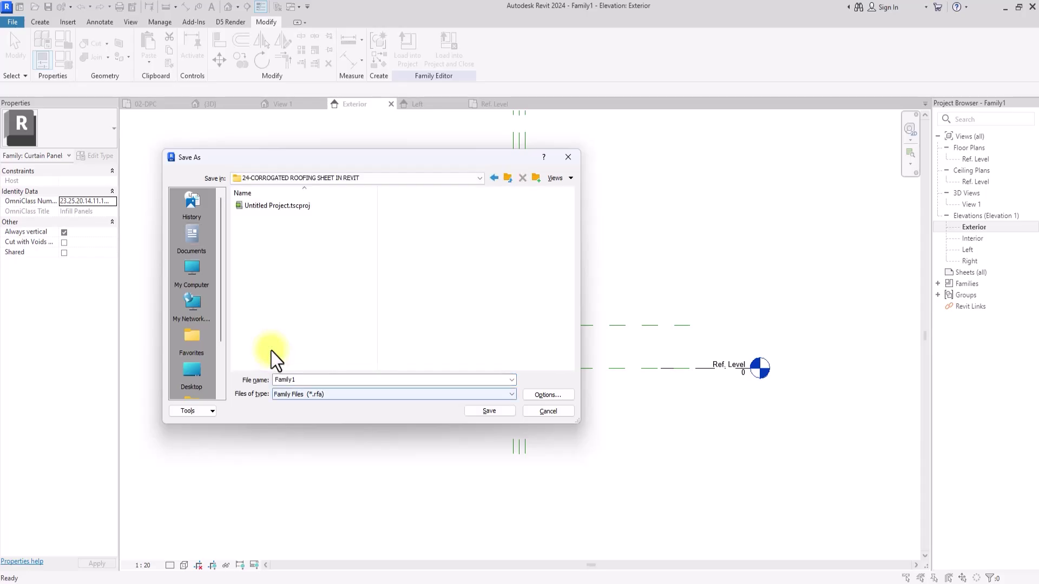
pyautogui.doubleClick(353, 380)
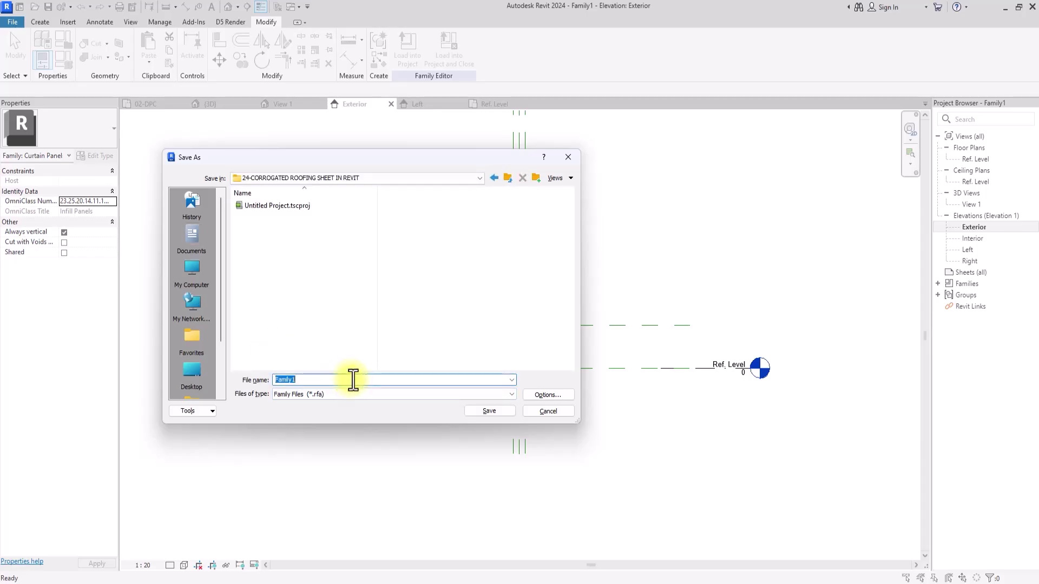
pyautogui.write('CORRO')
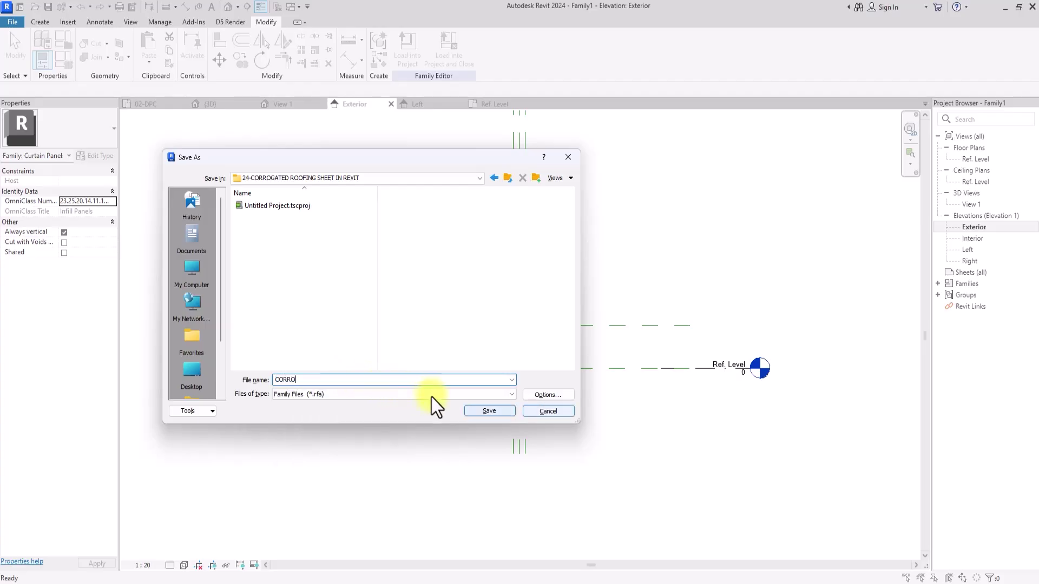
pyautogui.click(497, 412)
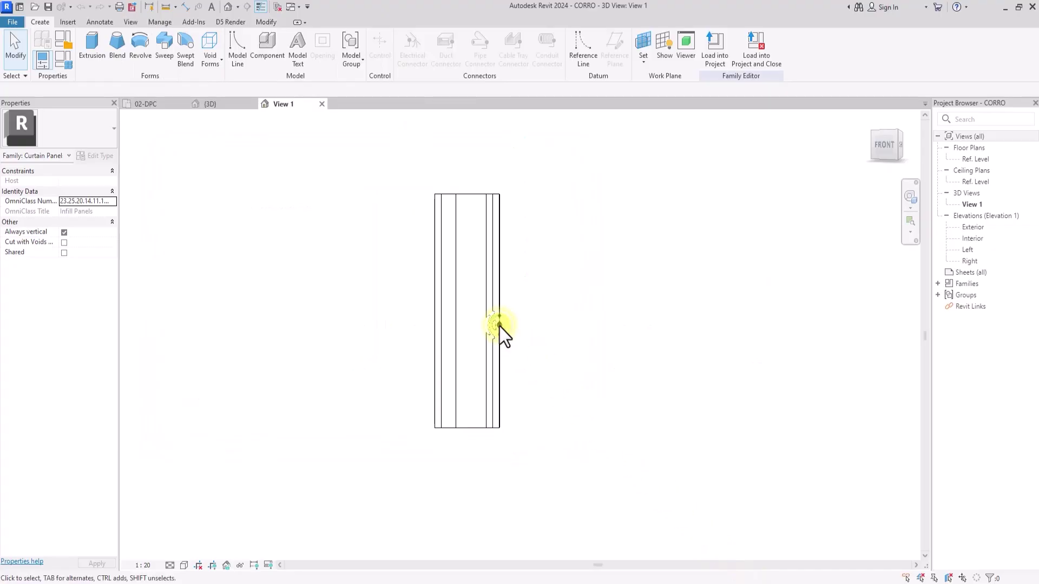
# - Check in the Material Browser that the extrusion uses 01-ROOFING NSHEET with its red appearance
pyautogui.scroll(-1, 499, 327)
pyautogui.moveTo(887, 156); pyautogui.dragTo(891, 172)
pyautogui.click(483, 283)
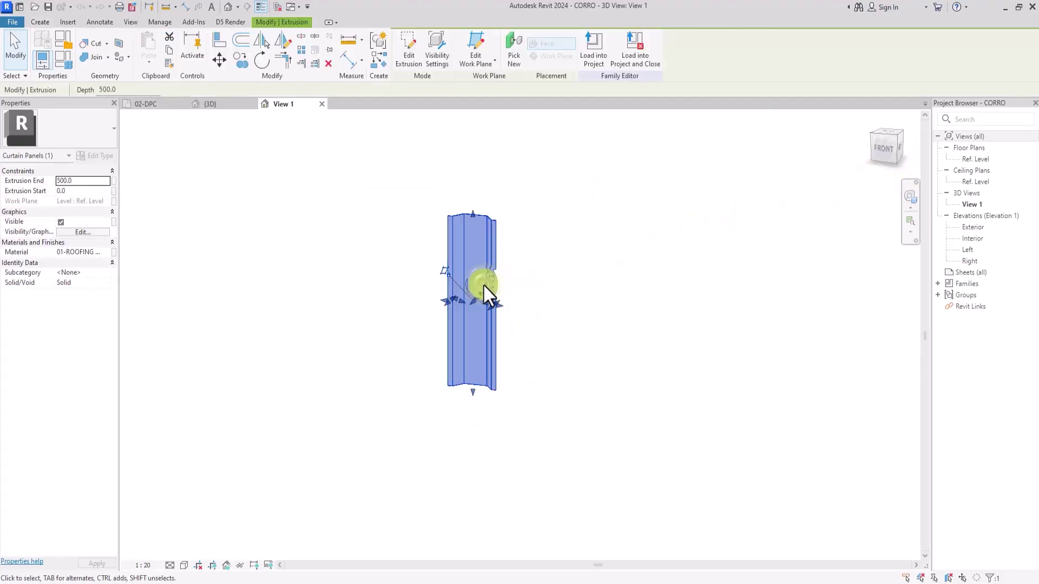
pyautogui.click(106, 254)
pyautogui.click(106, 254)
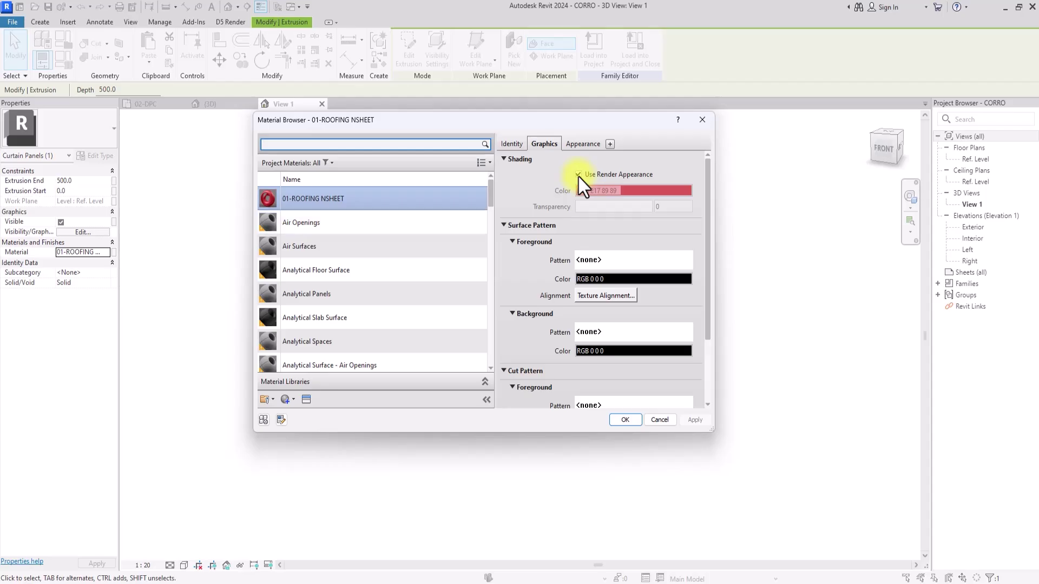
pyautogui.click(585, 145)
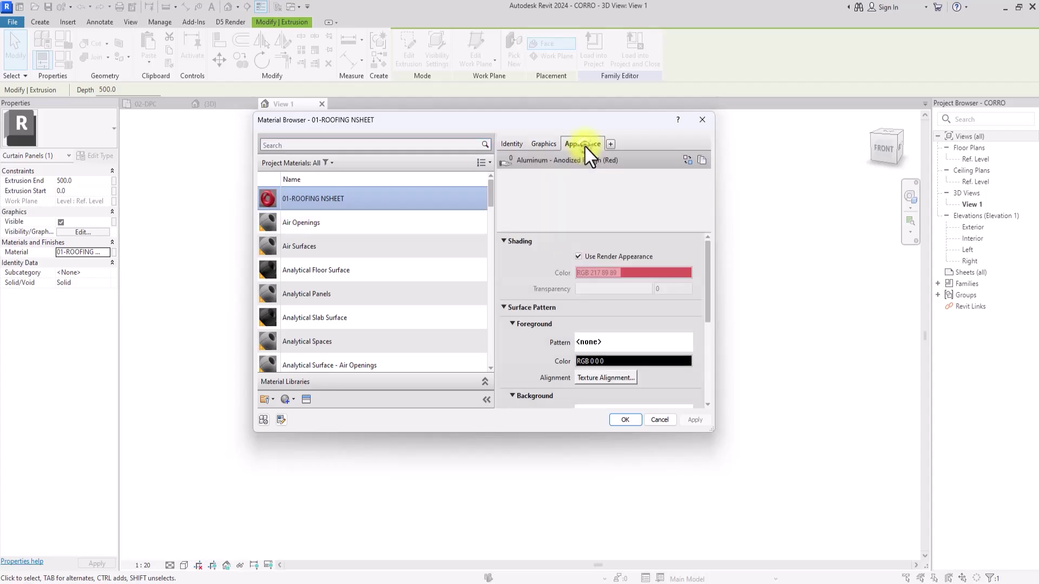
pyautogui.click(545, 143)
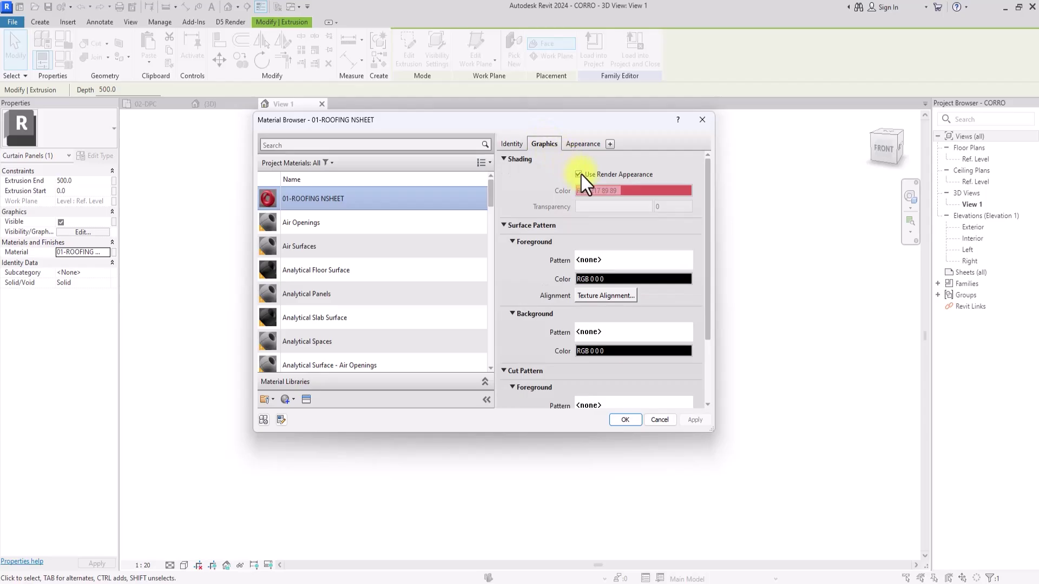
pyautogui.click(626, 422)
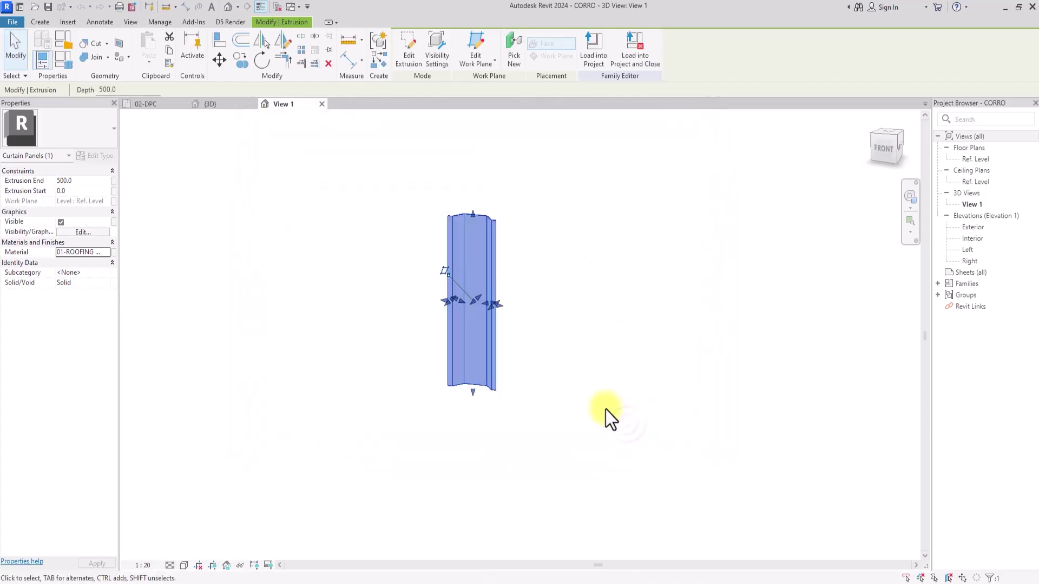
pyautogui.click(566, 382)
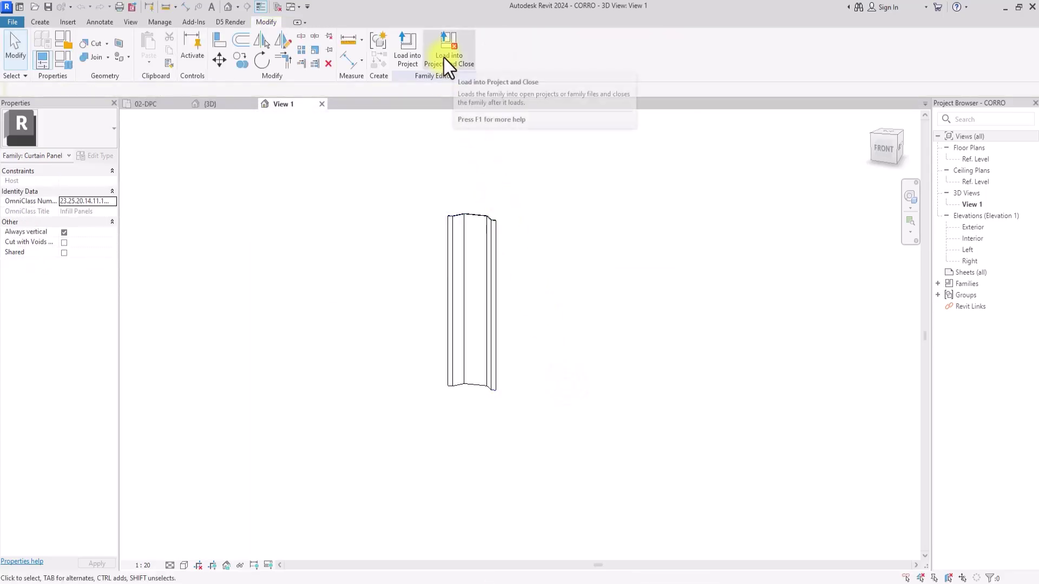
# - Load CORRO into the warehouse project and select the sloped-glazing roof
pyautogui.click(444, 58)
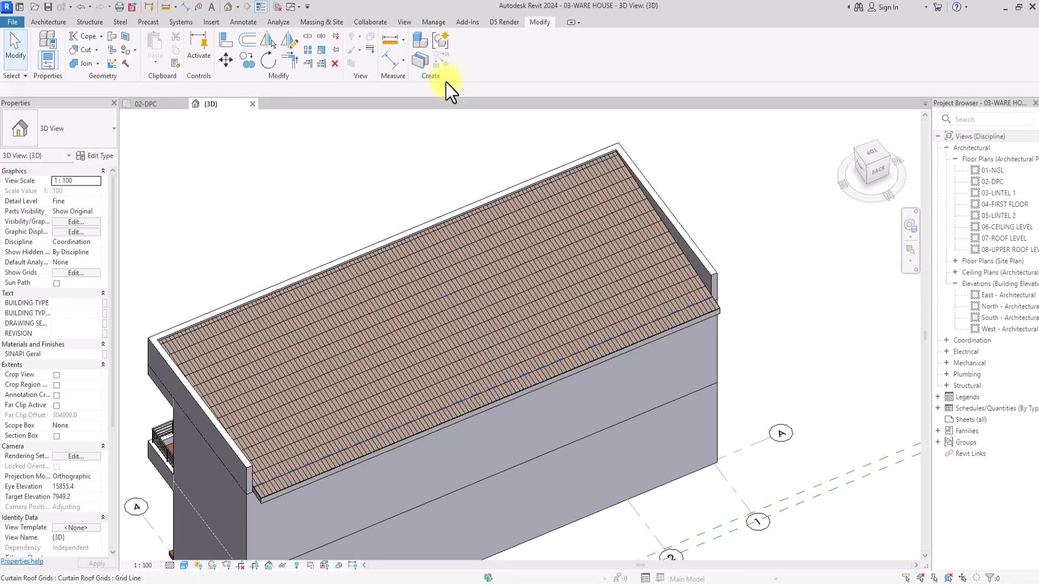
pyautogui.scroll(5, 308, 454)
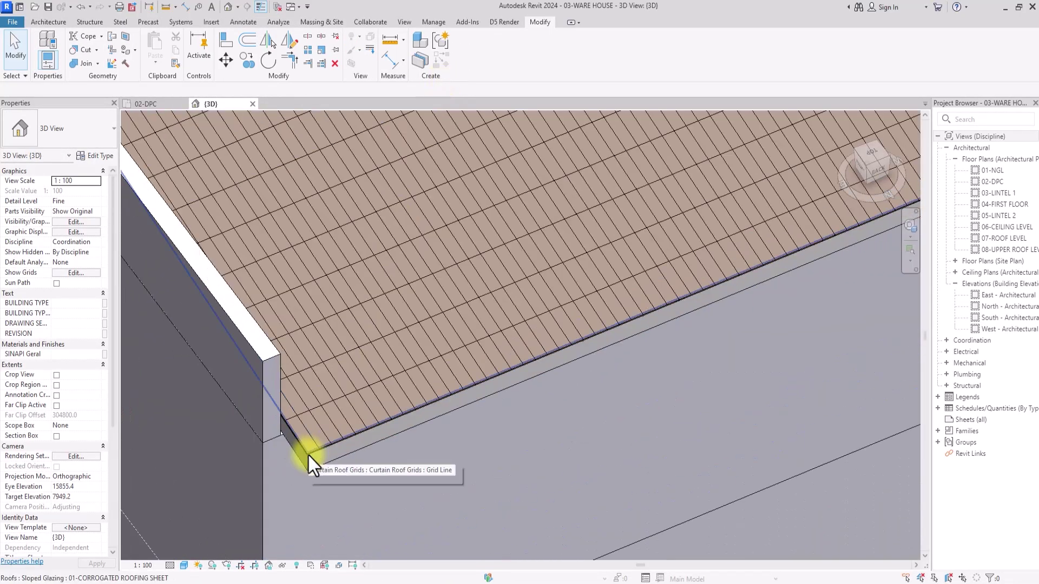
pyautogui.click(307, 454)
pyautogui.scroll(-3, 308, 454)
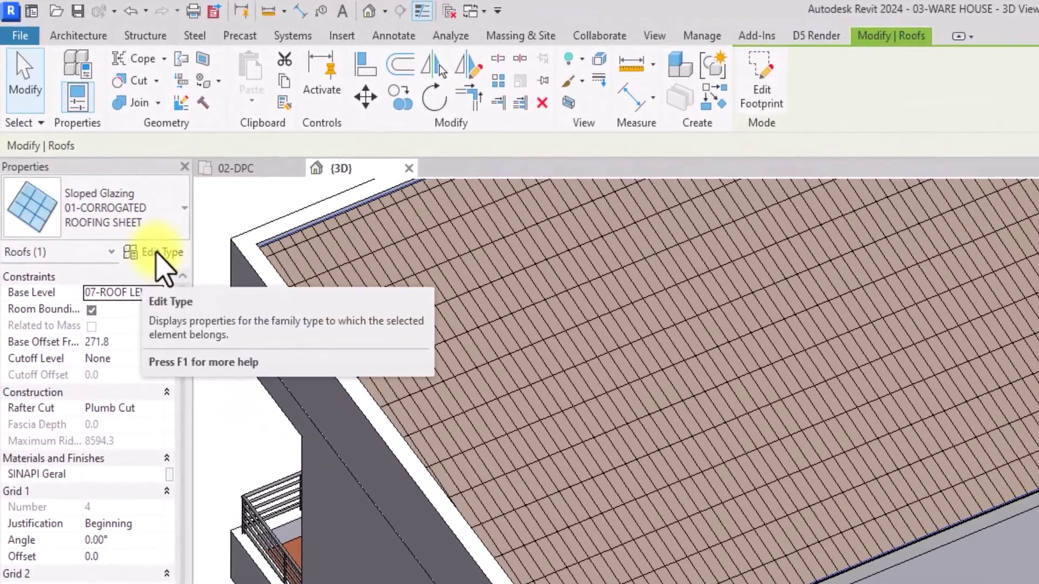
# - Set the roof type's Curtain Panel to CORRO : CORRO and apply it
pyautogui.click(157, 253)
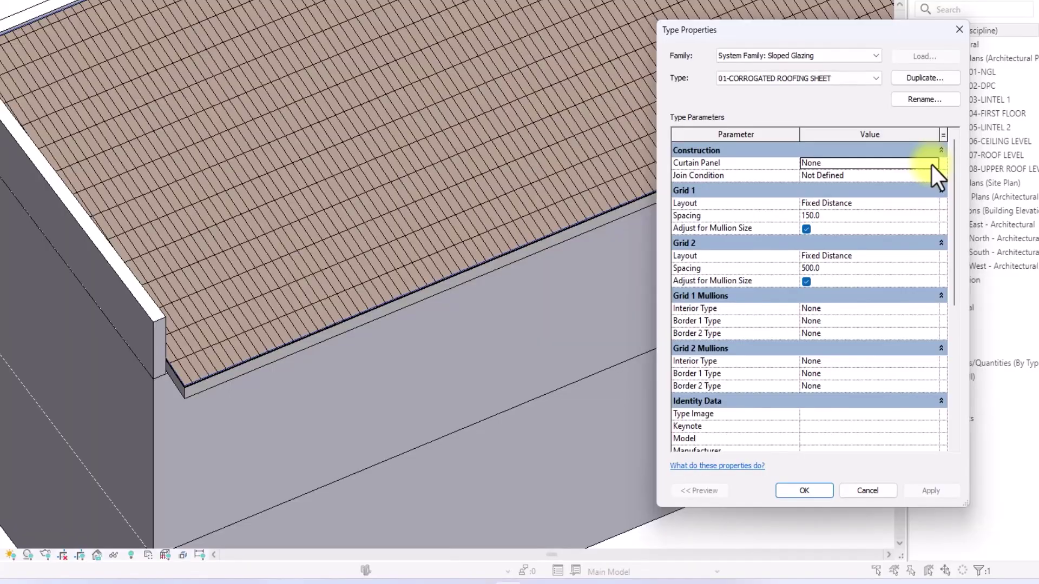
pyautogui.click(932, 165)
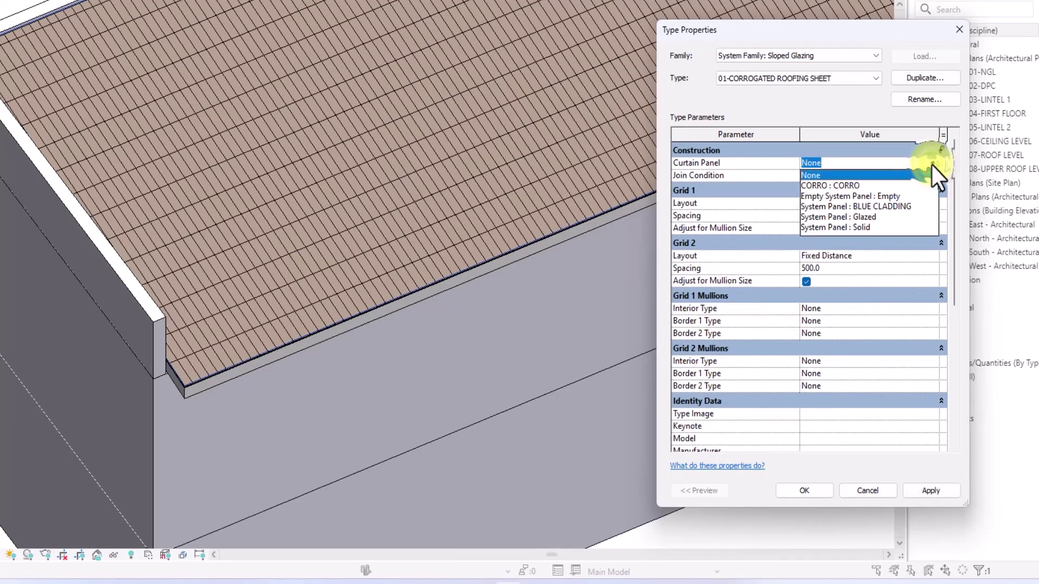
pyautogui.click(837, 187)
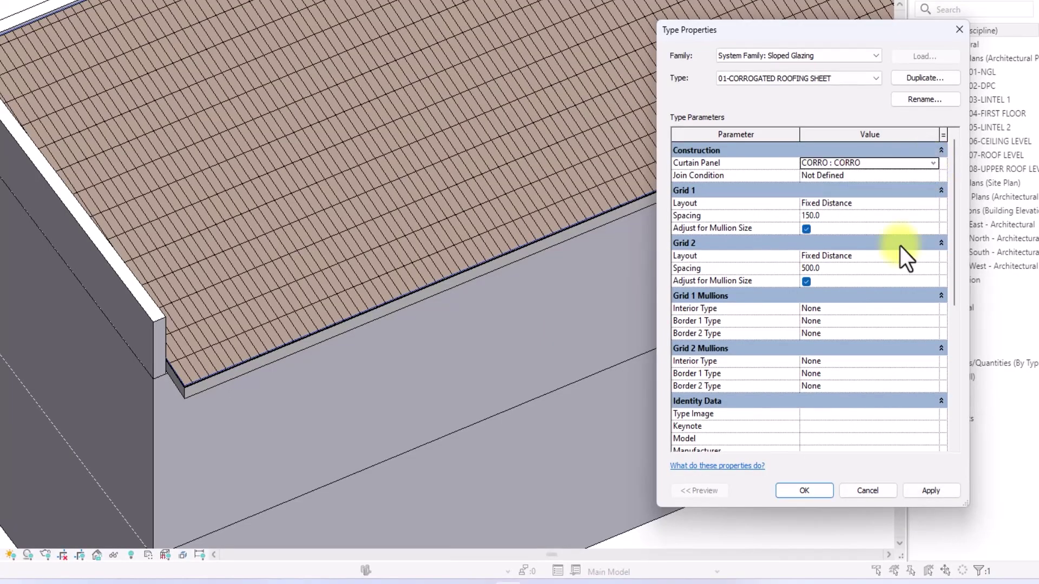
pyautogui.click(935, 494)
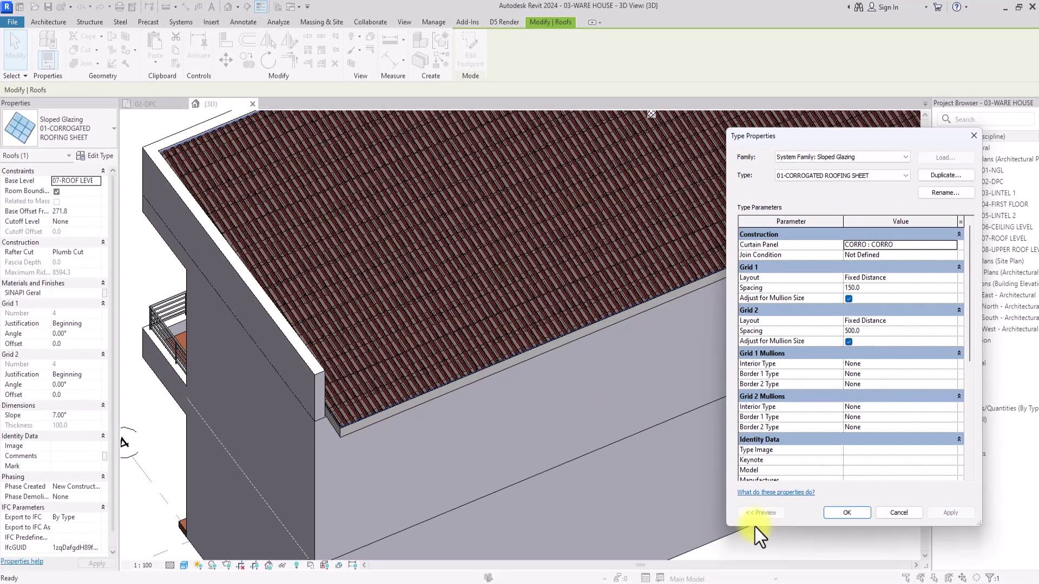
# - Close Type Properties and pan along the eave to inspect the red panels
pyautogui.click(847, 513)
pyautogui.scroll(5, 851, 515)
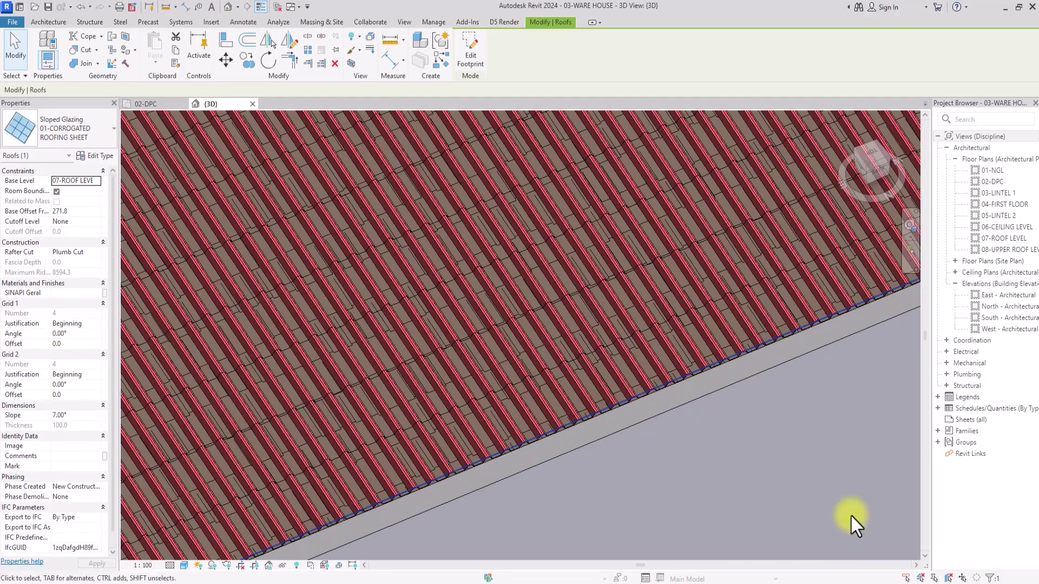
pyautogui.scroll(6, 851, 515)
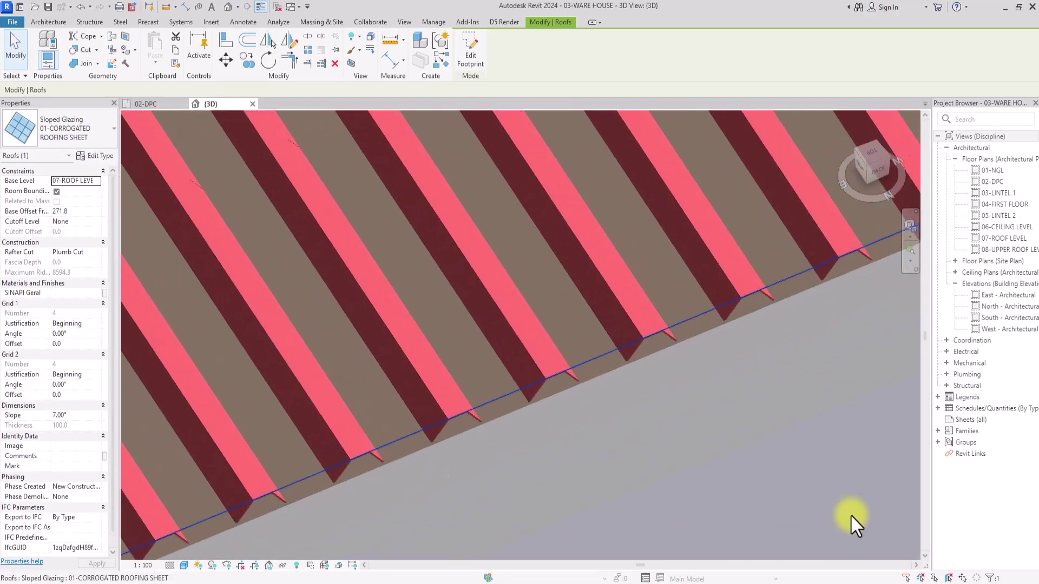
pyautogui.scroll(-3, 851, 514)
pyautogui.moveTo(851, 515); pyautogui.dragTo(424, 461, button='middle')
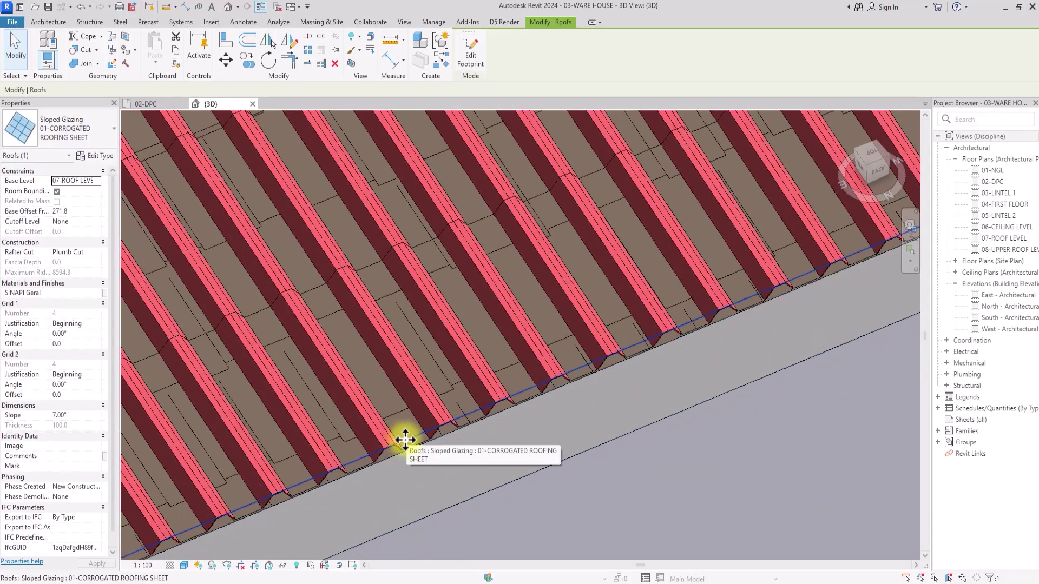
pyautogui.scroll(-2, 406, 438)
pyautogui.scroll(2, 406, 440)
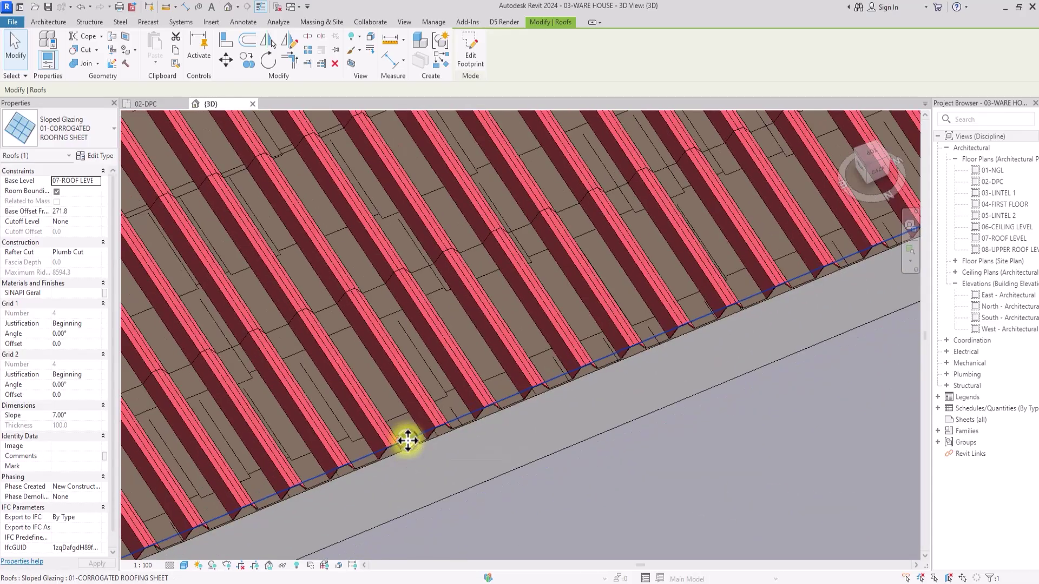
pyautogui.scroll(-2, 407, 439)
# - Change the roof's Base Offset From Level from 271.8 to 285.0 and orbit to view the roof
pyautogui.click(78, 215)
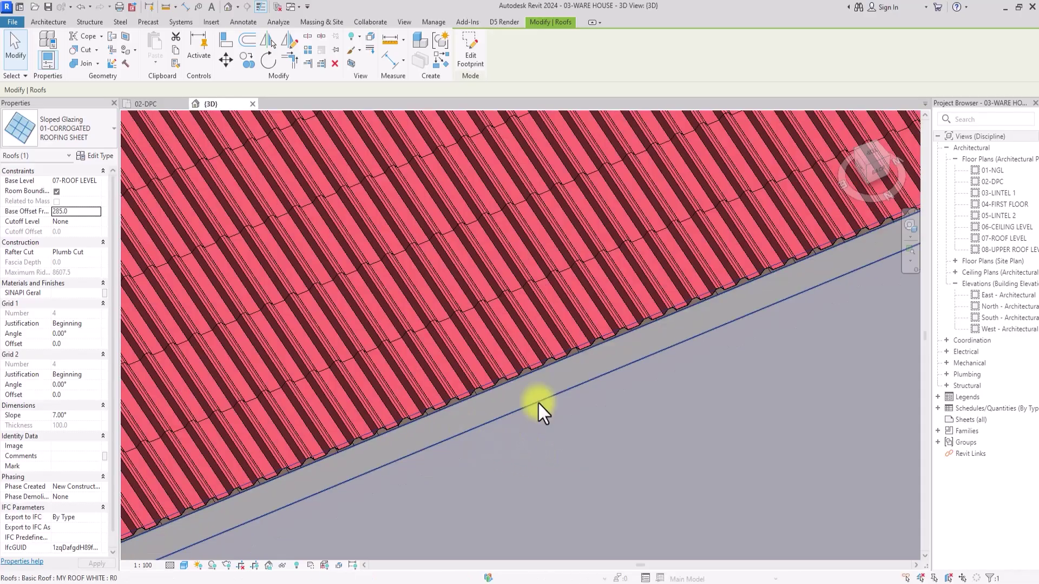
pyautogui.scroll(-4, 617, 383)
pyautogui.scroll(5, 616, 384)
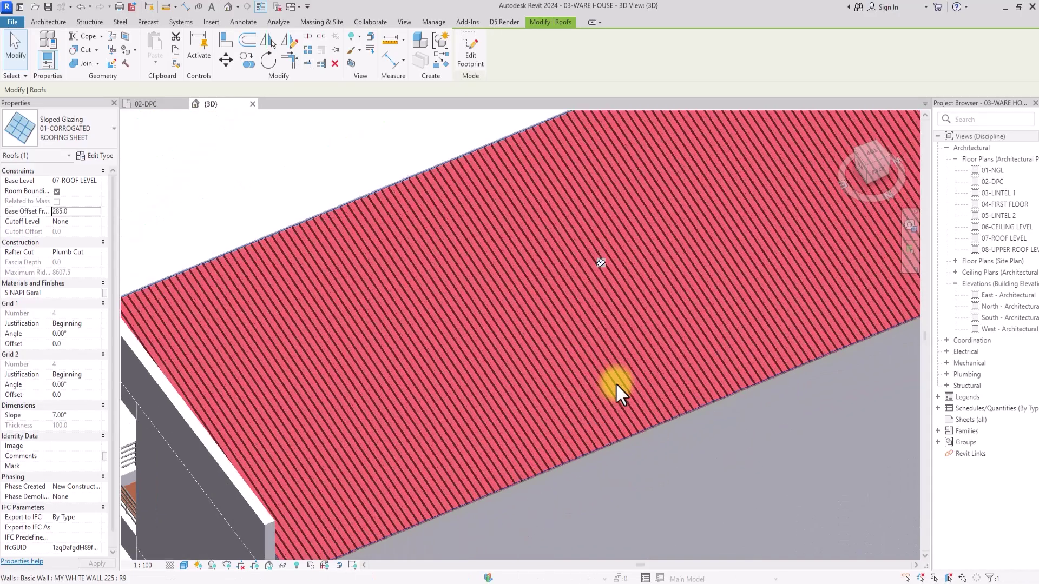
pyautogui.scroll(-3, 617, 383)
pyautogui.scroll(2, 666, 172)
pyautogui.scroll(-2, 666, 173)
pyautogui.keyDown('shift'); pyautogui.moveTo(777, 176); pyautogui.dragTo(621, 156, button='middle'); pyautogui.keyUp('shift')
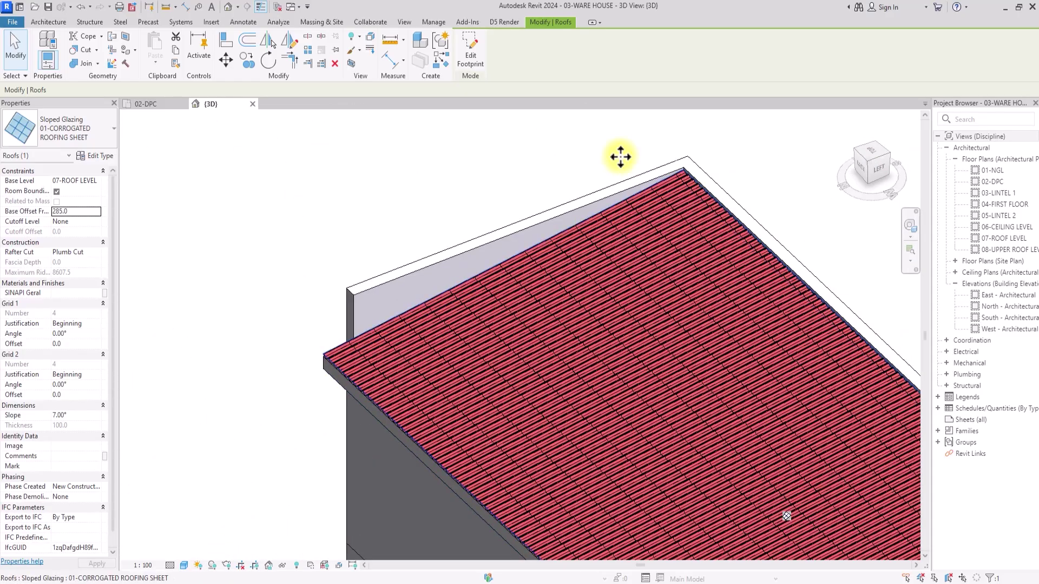
pyautogui.keyDown('shift'); pyautogui.moveTo(621, 157); pyautogui.dragTo(638, 176, button='middle'); pyautogui.keyUp('shift')
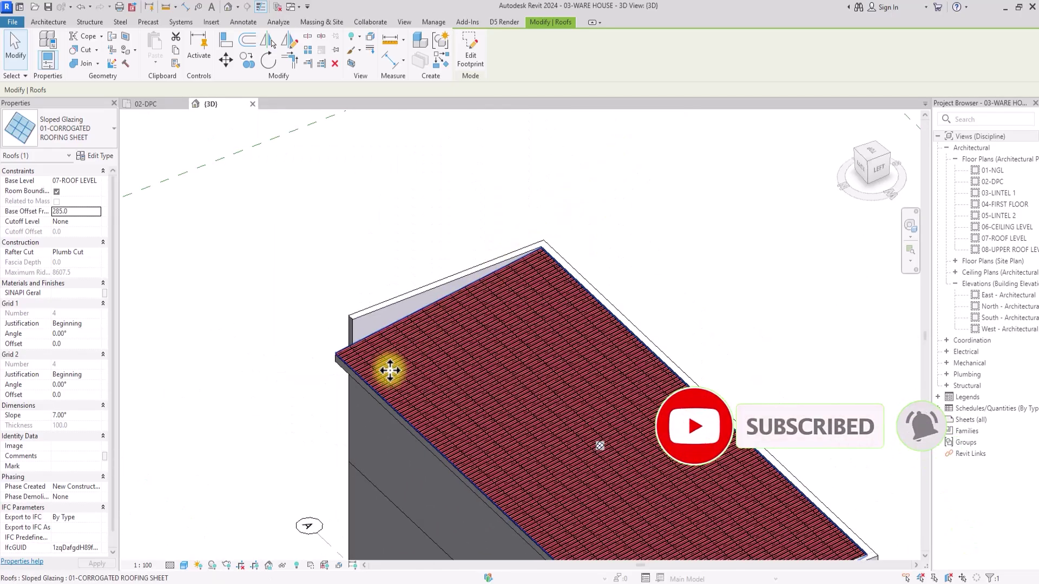